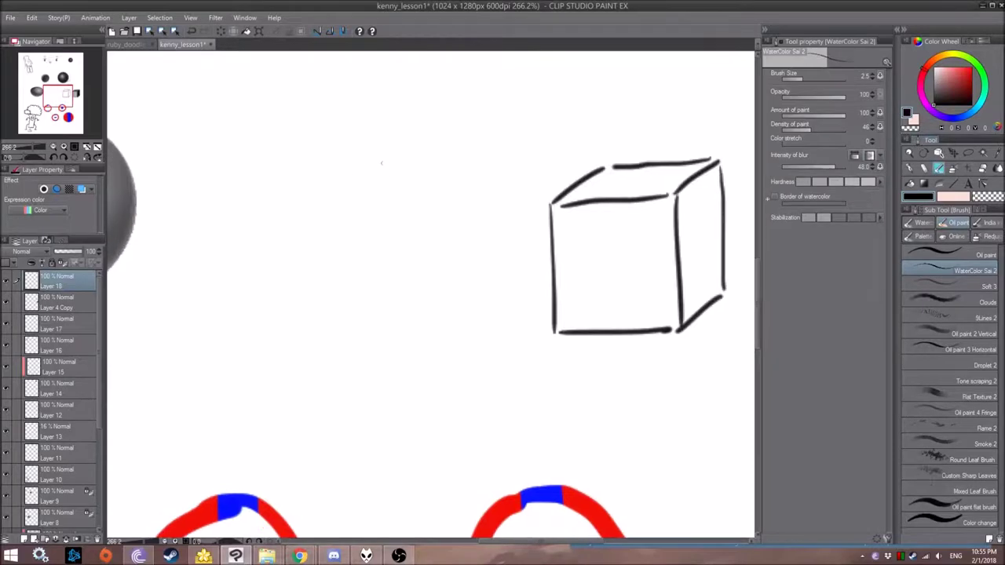
Draw a slanted parallelogram of straight black lines beside the existing box outline, forming the top face of a new cube
{"action": "left_click", "coordinate": [432, 164]}
{"action": "left_click", "coordinate": [316, 164], "text": "shift"}
{"action": "left_click", "coordinate": [266, 191]}
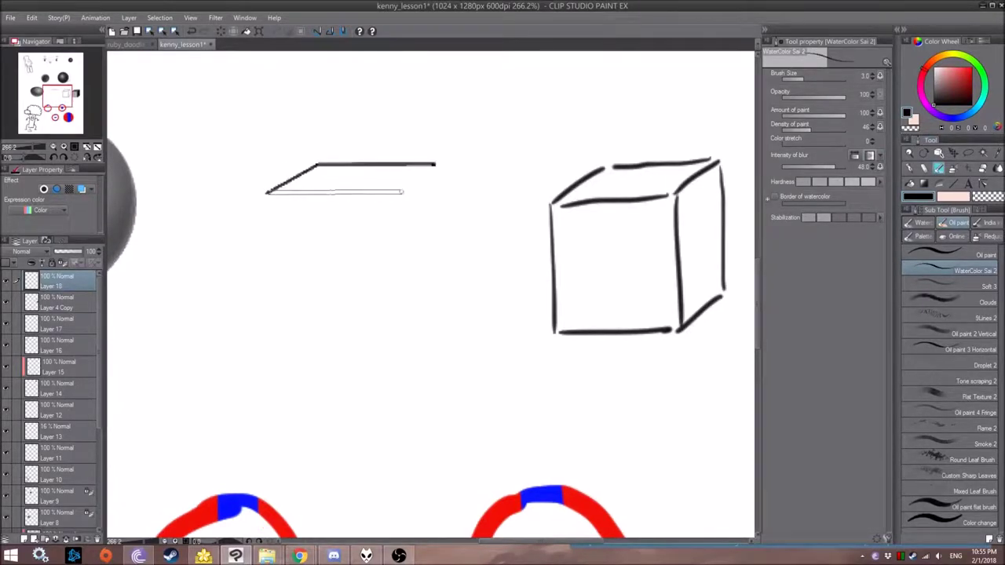
{"action": "left_click", "coordinate": [386, 192]}
{"action": "left_click", "coordinate": [434, 164]}
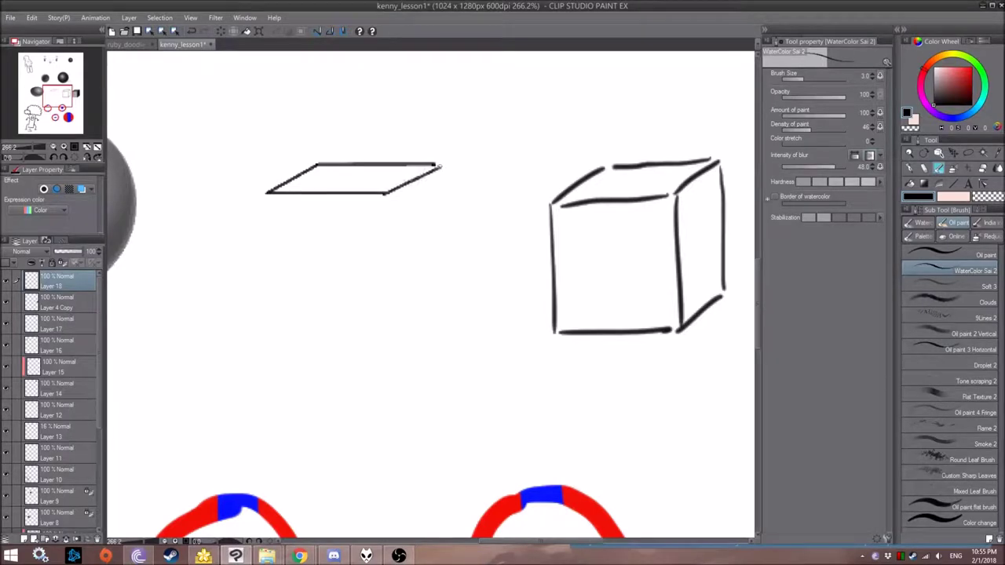
Complete the cube outline with straight lines for the right side face and the front face below the parallelogram
{"action": "left_click_drag", "start_coordinate": [419, 167], "coordinate": [435, 151]}
{"action": "left_click", "coordinate": [400, 178]}
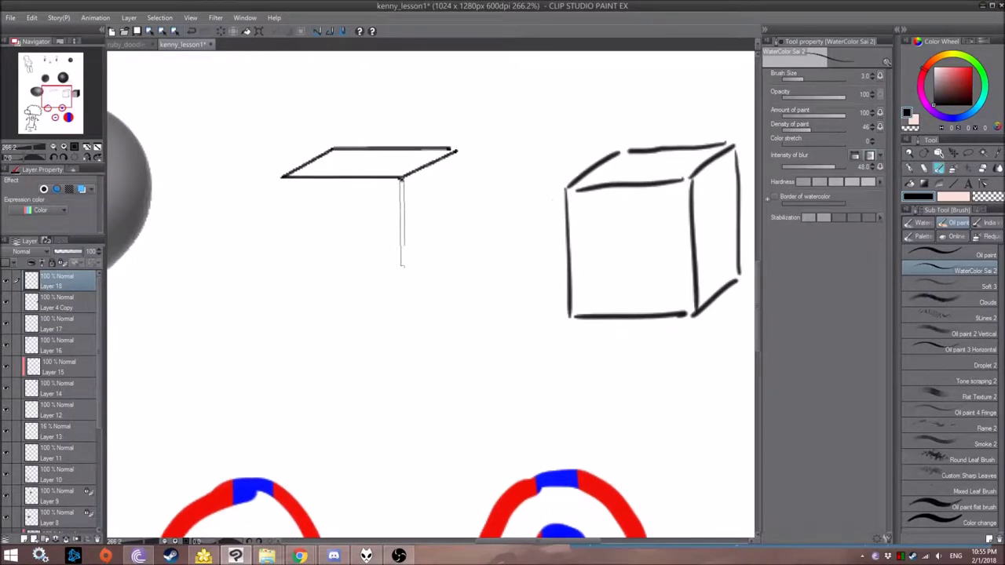
{"action": "left_click", "coordinate": [401, 279]}
{"action": "left_click", "coordinate": [452, 251]}
{"action": "left_click", "coordinate": [454, 152]}
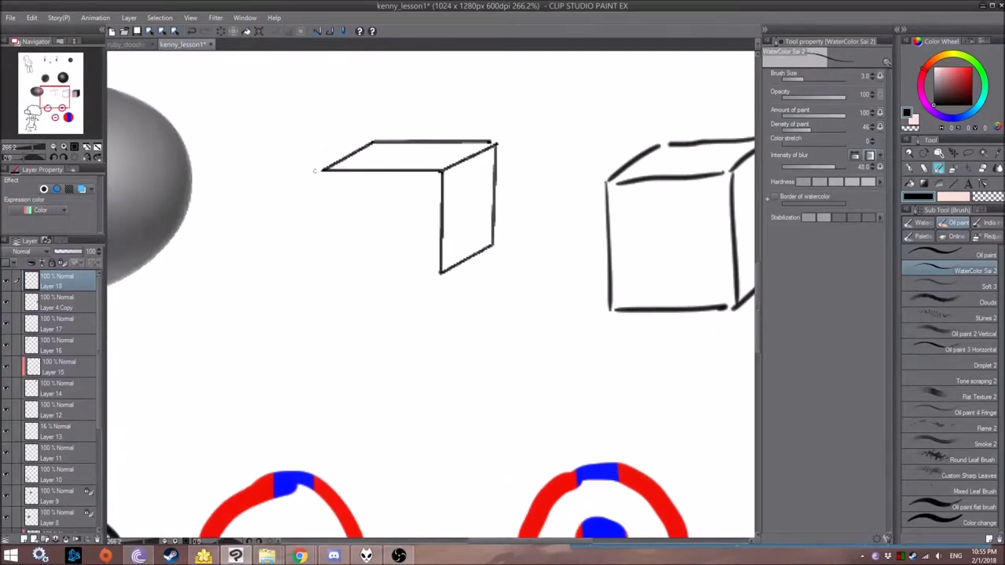
{"action": "left_click", "coordinate": [322, 169]}
{"action": "left_click", "coordinate": [322, 271]}
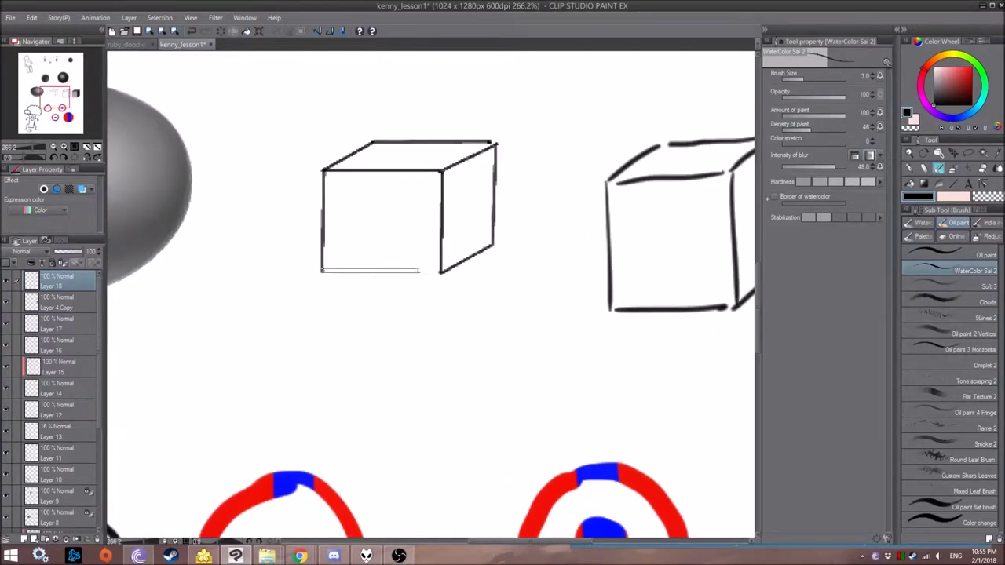
{"action": "left_click", "coordinate": [441, 273], "text": "shift"}
Paint the cube's right side face solid black inside its outline with the WaterColor Sai 2 brush
{"action": "left_click_drag", "start_coordinate": [382, 159], "coordinate": [365, 220]}
{"action": "mouse_move", "coordinate": [428, 214]}
{"action": "left_mouse_down"}
{"action": "mouse_move", "coordinate": [401, 201]}
{"action": "mouse_move", "coordinate": [427, 208]}
{"action": "left_mouse_up"}
{"action": "mouse_move", "coordinate": [479, 190]}
{"action": "left_mouse_down"}
{"action": "mouse_move", "coordinate": [398, 218]}
{"action": "mouse_move", "coordinate": [439, 204]}
{"action": "mouse_move", "coordinate": [439, 245]}
{"action": "mouse_move", "coordinate": [443, 204]}
{"action": "mouse_move", "coordinate": [439, 265]}
{"action": "mouse_move", "coordinate": [437, 210]}
{"action": "mouse_move", "coordinate": [397, 226]}
{"action": "mouse_move", "coordinate": [407, 221]}
{"action": "mouse_move", "coordinate": [398, 310]}
{"action": "left_mouse_up"}
{"action": "key", "text": "bracketright"}
{"action": "key", "text": "bracketright"}
{"action": "key", "text": "bracketright"}
{"action": "key", "text": "bracketright"}
{"action": "key", "text": "ctrl+z"}
{"action": "key", "text": "bracketleft"}
{"action": "mouse_move", "coordinate": [399, 228]}
{"action": "left_mouse_down"}
{"action": "mouse_move", "coordinate": [399, 312]}
{"action": "mouse_move", "coordinate": [441, 282]}
{"action": "mouse_move", "coordinate": [430, 250]}
{"action": "mouse_move", "coordinate": [422, 243]}
{"action": "mouse_move", "coordinate": [413, 264]}
{"action": "mouse_move", "coordinate": [401, 249]}
{"action": "mouse_move", "coordinate": [408, 292]}
{"action": "mouse_move", "coordinate": [418, 288]}
{"action": "mouse_move", "coordinate": [402, 304]}
{"action": "left_mouse_up"}
Handwrite the note "You can paint it in, or use paint bucket to fill" beside the cube with a size 2 brush
{"action": "key", "text": "bracketright"}
{"action": "key", "text": "bracketright"}
{"action": "key", "text": "bracketright"}
{"action": "key", "text": "bracketleft"}
{"action": "key", "text": "bracketleft"}
{"action": "key", "text": "bracketleft"}
{"action": "key", "text": "bracketleft"}
{"action": "key", "text": "bracketleft"}
{"action": "key", "text": "bracketleft"}
{"action": "key", "text": "bracketleft"}
{"action": "key", "text": "bracketleft"}
{"action": "key", "text": "bracketleft"}
{"action": "key", "text": "bracketleft"}
{"action": "key", "text": "bracketleft"}
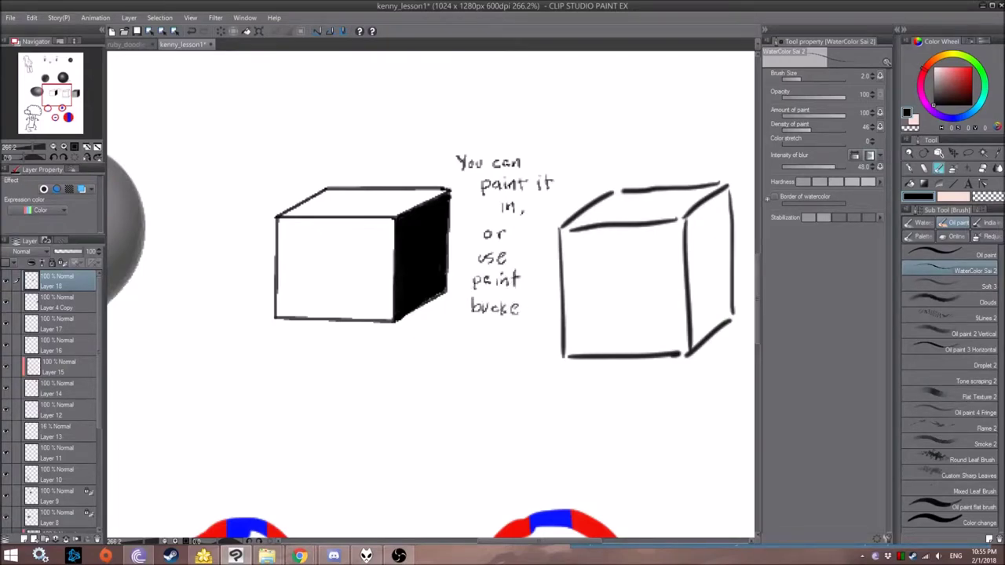
{"action": "left_click_drag", "start_coordinate": [477, 327], "coordinate": [483, 336]}
{"action": "left_click_drag", "start_coordinate": [488, 332], "coordinate": [487, 333]}
Fill the cube's top and front faces with black using the Fill tool set to Refer edited layer only
{"action": "left_click", "coordinate": [911, 185]}
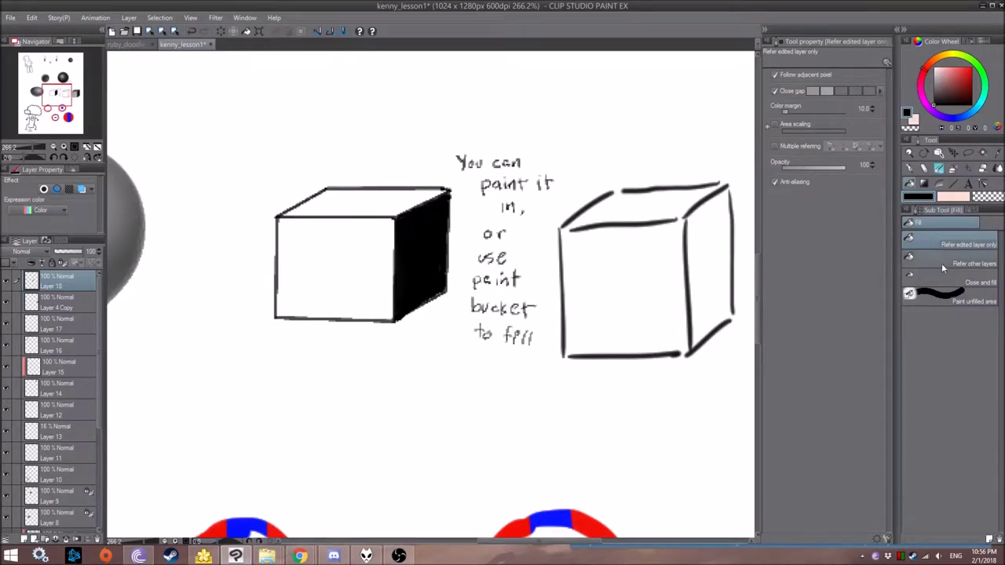
{"action": "left_click", "coordinate": [371, 200]}
{"action": "left_click", "coordinate": [361, 234]}
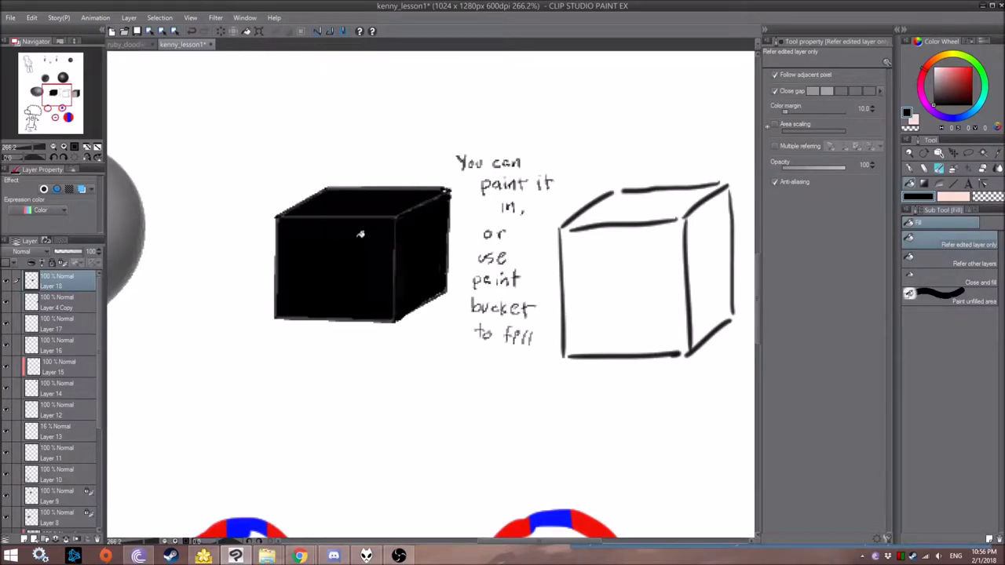
Try to paint over the edge between the top and side faces with the Oil paint brush
{"action": "left_click", "coordinate": [937, 170]}
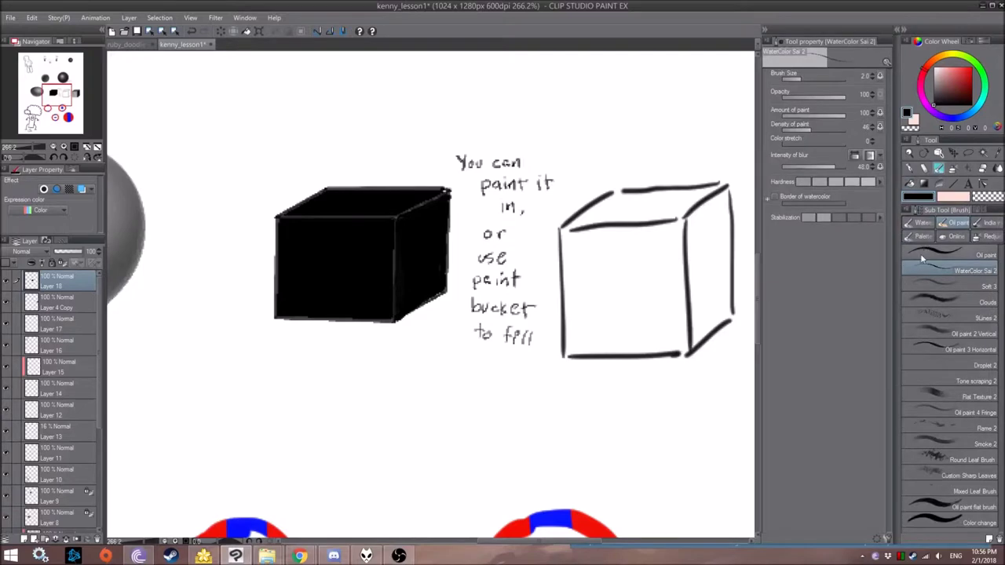
{"action": "left_click", "coordinate": [919, 254]}
{"action": "key", "text": "bracketleft"}
{"action": "key", "text": "bracketleft"}
{"action": "left_click_drag", "start_coordinate": [443, 192], "coordinate": [411, 211]}
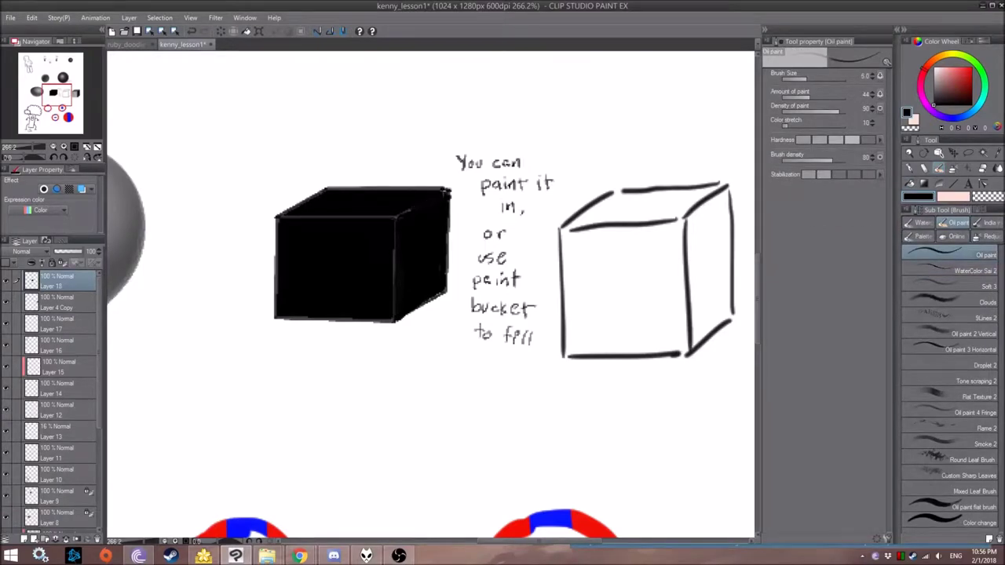
{"action": "key", "text": "ctrl+z"}
{"action": "left_click_drag", "start_coordinate": [399, 252], "coordinate": [414, 249]}
Paint the cube's front face dark grey with the WaterColor Sai 2 brush, enlarging it to size 15
{"action": "left_click", "coordinate": [930, 272]}
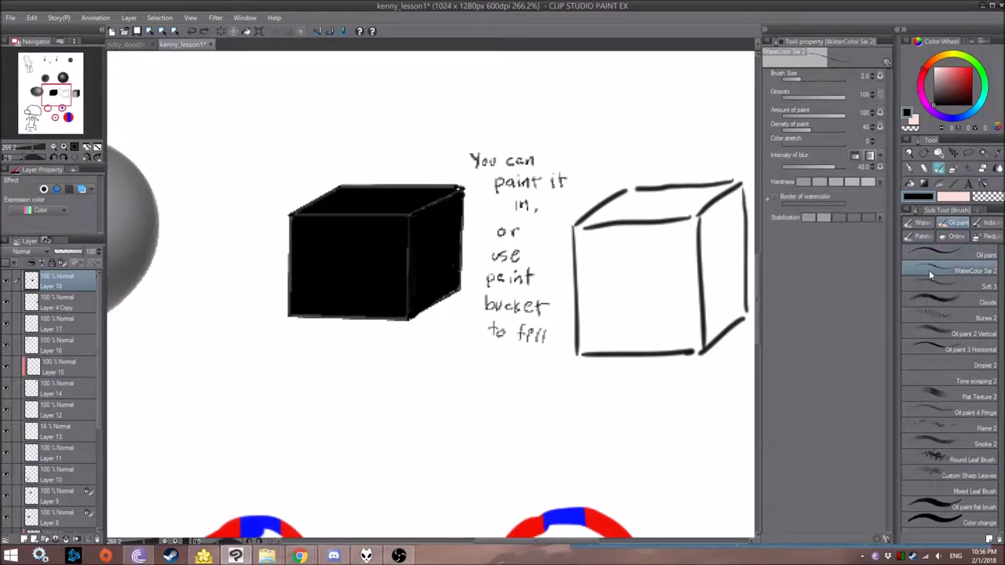
{"action": "left_click", "coordinate": [934, 88]}
{"action": "key", "text": "bracketright"}
{"action": "key", "text": "bracketright"}
{"action": "key", "text": "bracketright"}
{"action": "key", "text": "bracketright"}
{"action": "mouse_move", "coordinate": [403, 220]}
{"action": "left_mouse_down"}
{"action": "mouse_move", "coordinate": [398, 310]}
{"action": "mouse_move", "coordinate": [378, 309]}
{"action": "mouse_move", "coordinate": [392, 303]}
{"action": "left_mouse_up"}
{"action": "key", "text": "bracketright"}
{"action": "mouse_move", "coordinate": [395, 226]}
{"action": "left_mouse_down"}
{"action": "mouse_move", "coordinate": [392, 307]}
{"action": "mouse_move", "coordinate": [400, 279]}
{"action": "left_mouse_up"}
{"action": "mouse_move", "coordinate": [395, 223]}
{"action": "left_mouse_down"}
{"action": "mouse_move", "coordinate": [300, 222]}
{"action": "mouse_move", "coordinate": [337, 217]}
{"action": "mouse_move", "coordinate": [390, 230]}
{"action": "mouse_move", "coordinate": [391, 240]}
{"action": "mouse_move", "coordinate": [394, 229]}
{"action": "mouse_move", "coordinate": [397, 294]}
{"action": "left_mouse_up"}
{"action": "key", "text": "bracketright"}
{"action": "key", "text": "bracketright"}
{"action": "key", "text": "bracketright"}
{"action": "key", "text": "bracketright"}
{"action": "mouse_move", "coordinate": [383, 245]}
{"action": "left_mouse_down"}
{"action": "mouse_move", "coordinate": [319, 248]}
{"action": "mouse_move", "coordinate": [306, 242]}
{"action": "mouse_move", "coordinate": [379, 238]}
{"action": "mouse_move", "coordinate": [303, 233]}
{"action": "mouse_move", "coordinate": [301, 302]}
{"action": "mouse_move", "coordinate": [390, 305]}
{"action": "mouse_move", "coordinate": [395, 241]}
{"action": "mouse_move", "coordinate": [387, 291]}
{"action": "mouse_move", "coordinate": [381, 236]}
{"action": "mouse_move", "coordinate": [343, 239]}
{"action": "mouse_move", "coordinate": [307, 283]}
{"action": "mouse_move", "coordinate": [338, 294]}
{"action": "mouse_move", "coordinate": [312, 288]}
{"action": "mouse_move", "coordinate": [308, 241]}
{"action": "mouse_move", "coordinate": [332, 243]}
{"action": "mouse_move", "coordinate": [300, 231]}
{"action": "mouse_move", "coordinate": [365, 229]}
{"action": "left_mouse_up"}
Rotate the canvas and extend the dark grey shading to the front face's upper edge with a size 8 brush
{"action": "key", "text": "asciicircum"}
{"action": "key", "text": "asciicircum"}
{"action": "key", "text": "asciicircum"}
{"action": "key", "text": "asciicircum"}
{"action": "key", "text": "asciicircum"}
{"action": "key", "text": "asciicircum"}
{"action": "key", "text": "asciicircum"}
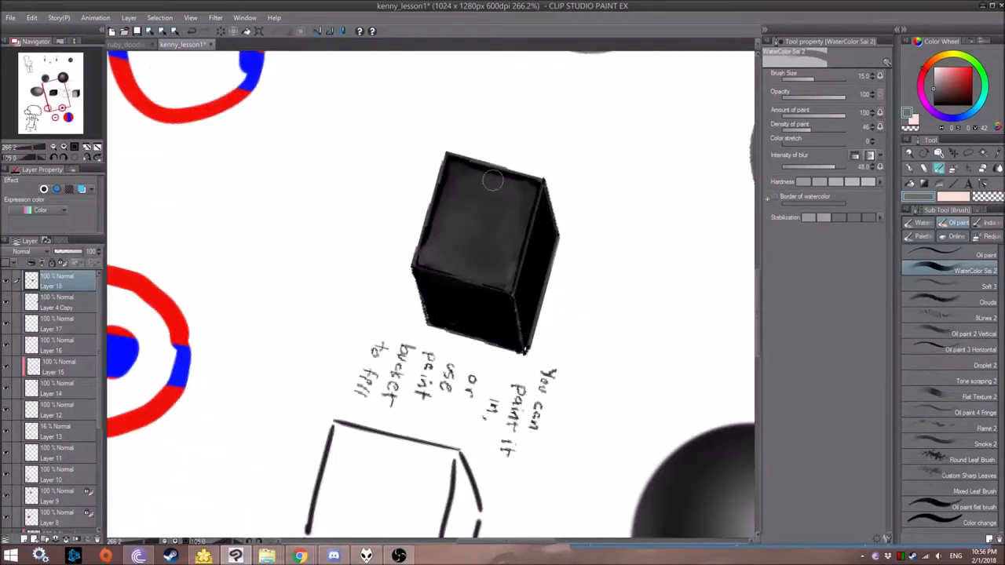
{"action": "key", "text": "minus"}
{"action": "key", "text": "bracketleft"}
{"action": "key", "text": "bracketleft"}
{"action": "key", "text": "bracketleft"}
{"action": "mouse_move", "coordinate": [494, 184]}
{"action": "left_mouse_down"}
{"action": "mouse_move", "coordinate": [466, 172]}
{"action": "mouse_move", "coordinate": [471, 149]}
{"action": "mouse_move", "coordinate": [477, 243]}
{"action": "left_mouse_up"}
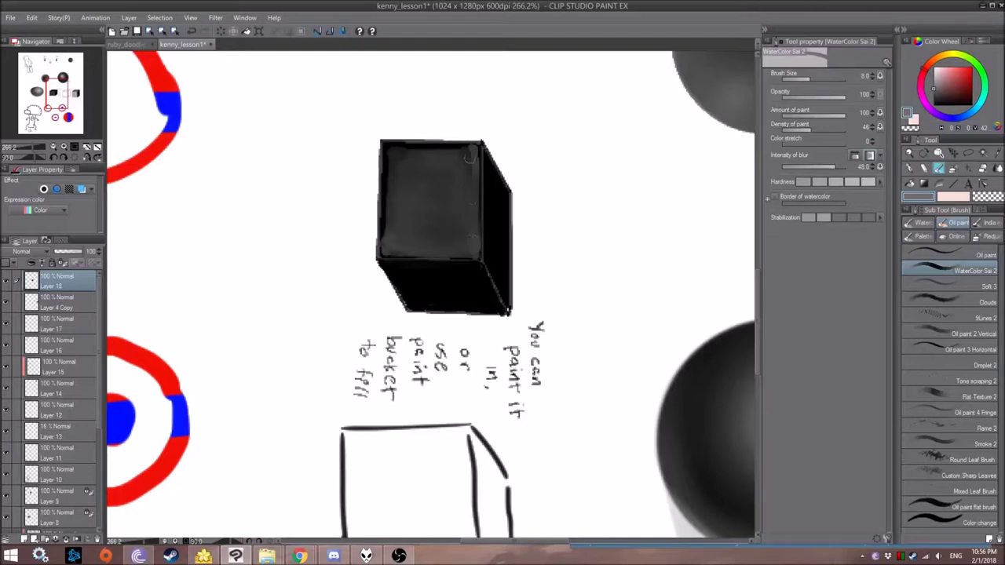
{"action": "key", "text": "asciicircum"}
{"action": "key", "text": "asciicircum"}
{"action": "key", "text": "asciicircum"}
{"action": "key", "text": "asciicircum"}
{"action": "key", "text": "asciicircum"}
{"action": "key", "text": "asciicircum"}
{"action": "key", "text": "asciicircum"}
{"action": "key", "text": "minus"}
{"action": "mouse_move", "coordinate": [564, 278]}
{"action": "left_mouse_down"}
{"action": "mouse_move", "coordinate": [437, 180]}
{"action": "mouse_move", "coordinate": [451, 196]}
{"action": "mouse_move", "coordinate": [429, 202]}
{"action": "mouse_move", "coordinate": [442, 214]}
{"action": "mouse_move", "coordinate": [435, 283]}
{"action": "left_mouse_up"}
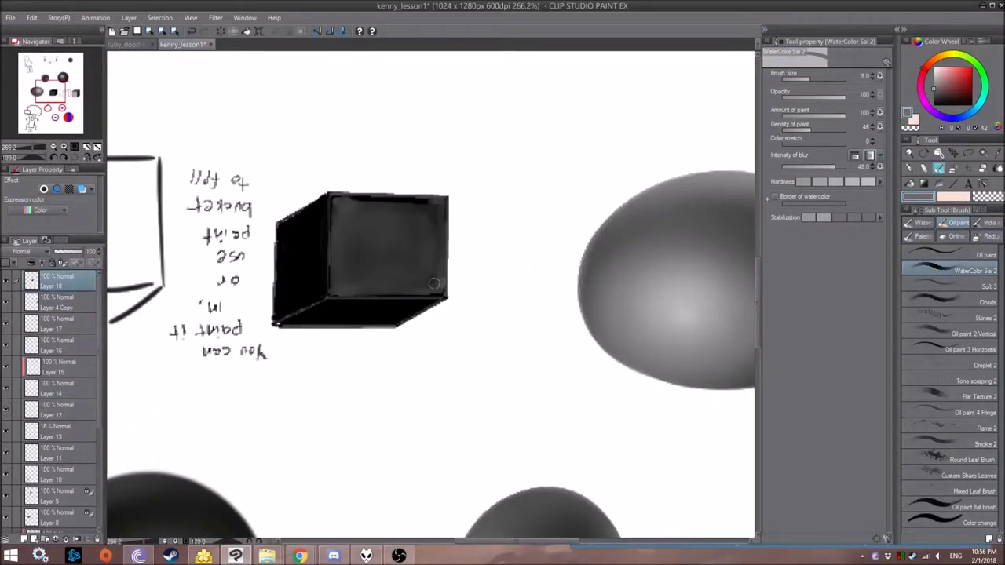
Even out the dark grey shading along the remaining edges of the front face, reducing the brush to size 7
{"action": "key", "text": "asciicircum"}
{"action": "key", "text": "asciicircum"}
{"action": "key", "text": "asciicircum"}
{"action": "key", "text": "asciicircum"}
{"action": "key", "text": "asciicircum"}
{"action": "key", "text": "asciicircum"}
{"action": "key", "text": "asciicircum"}
{"action": "key", "text": "minus"}
{"action": "mouse_move", "coordinate": [520, 228]}
{"action": "left_mouse_down"}
{"action": "mouse_move", "coordinate": [446, 189]}
{"action": "mouse_move", "coordinate": [462, 176]}
{"action": "mouse_move", "coordinate": [441, 286]}
{"action": "left_mouse_up"}
{"action": "key", "text": "asciicircum"}
{"action": "key", "text": "asciicircum"}
{"action": "key", "text": "asciicircum"}
{"action": "key", "text": "asciicircum"}
{"action": "key", "text": "asciicircum"}
{"action": "key", "text": "asciicircum"}
{"action": "key", "text": "bracketleft"}
{"action": "left_click_drag", "start_coordinate": [526, 227], "coordinate": [421, 217]}
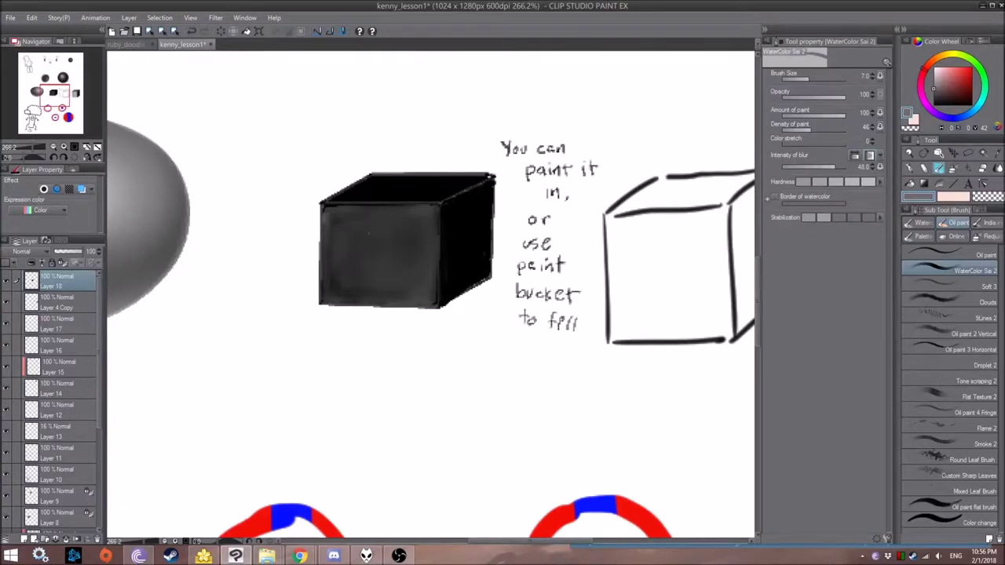
{"action": "left_click_drag", "start_coordinate": [355, 241], "coordinate": [366, 248]}
Paint the cube's top face in a lighter grey, rotating the canvas to follow its edges
{"action": "left_click_drag", "start_coordinate": [934, 84], "coordinate": [932, 74]}
{"action": "key", "text": "bracketleft"}
{"action": "key", "text": "bracketleft"}
{"action": "key", "text": "bracketleft"}
{"action": "key", "text": "bracketleft"}
{"action": "mouse_move", "coordinate": [500, 183]}
{"action": "left_mouse_down"}
{"action": "mouse_move", "coordinate": [451, 206]}
{"action": "mouse_move", "coordinate": [430, 166]}
{"action": "left_mouse_up"}
{"action": "key", "text": "asciicircum"}
{"action": "key", "text": "asciicircum"}
{"action": "key", "text": "asciicircum"}
{"action": "key", "text": "asciicircum"}
{"action": "key", "text": "asciicircum"}
{"action": "key", "text": "asciicircum"}
{"action": "left_click_drag", "start_coordinate": [507, 188], "coordinate": [507, 280]}
{"action": "mouse_move", "coordinate": [507, 163]}
{"action": "left_mouse_down"}
{"action": "mouse_move", "coordinate": [536, 215]}
{"action": "mouse_move", "coordinate": [535, 326]}
{"action": "left_mouse_up"}
{"action": "key", "text": "bracketright"}
{"action": "key", "text": "bracketright"}
{"action": "key", "text": "bracketright"}
{"action": "mouse_move", "coordinate": [509, 170]}
{"action": "left_mouse_down"}
{"action": "mouse_move", "coordinate": [528, 209]}
{"action": "mouse_move", "coordinate": [531, 267]}
{"action": "mouse_move", "coordinate": [515, 188]}
{"action": "mouse_move", "coordinate": [512, 273]}
{"action": "mouse_move", "coordinate": [530, 317]}
{"action": "mouse_move", "coordinate": [523, 236]}
{"action": "mouse_move", "coordinate": [524, 292]}
{"action": "left_mouse_up"}
Sample the grey from the top face and smooth out its shading with a size 7 brush
{"action": "left_click", "coordinate": [516, 210], "text": "alt"}
{"action": "key", "text": "]"}
{"action": "mouse_move", "coordinate": [517, 201]}
{"action": "left_mouse_down"}
{"action": "mouse_move", "coordinate": [525, 240]}
{"action": "mouse_move", "coordinate": [532, 219]}
{"action": "mouse_move", "coordinate": [515, 185]}
{"action": "left_mouse_up"}
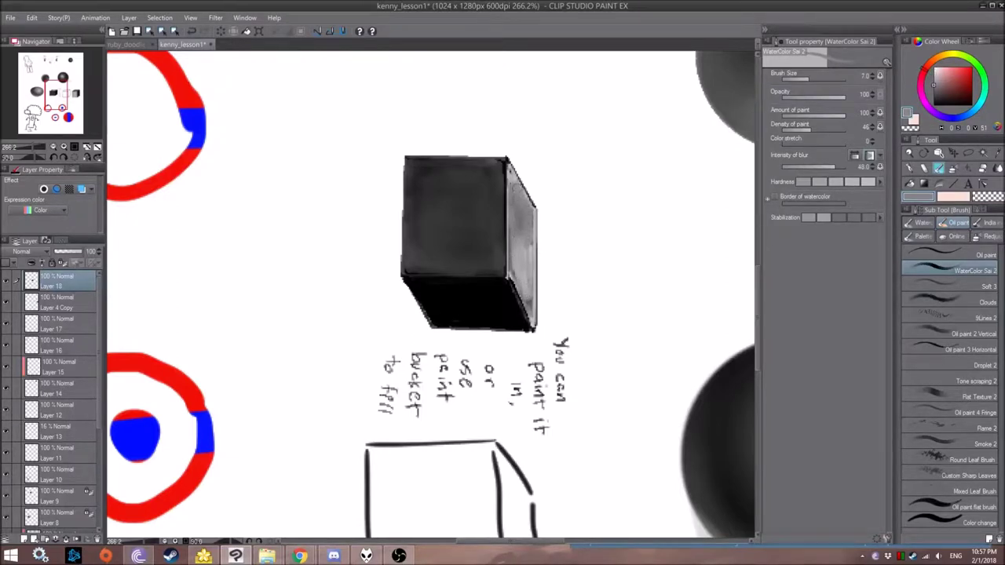
{"action": "left_click_drag", "start_coordinate": [527, 262], "coordinate": [515, 210]}
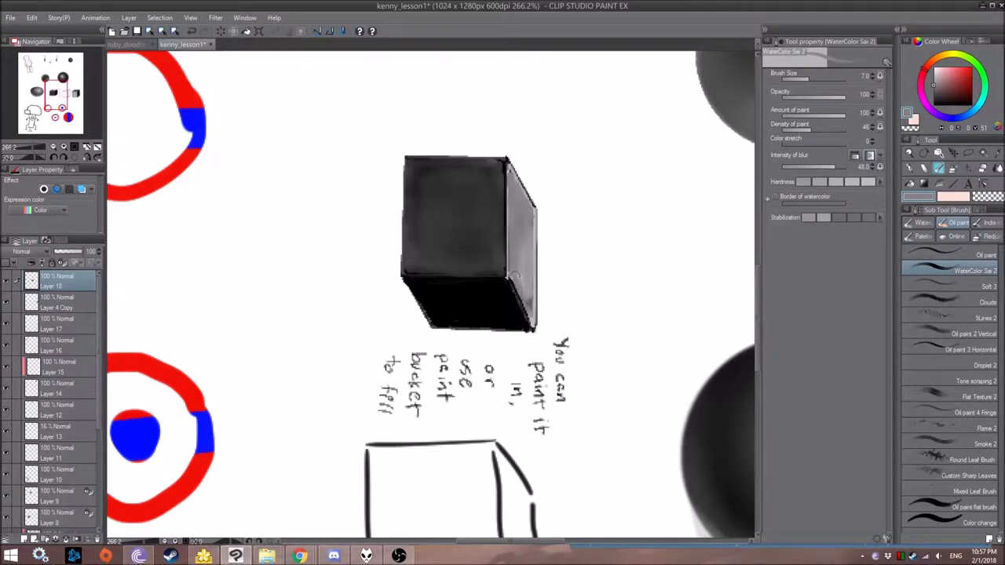
{"action": "left_click_drag", "start_coordinate": [528, 300], "coordinate": [531, 316]}
Sample white from the background and draw a thin highlight along the edge between the front and top faces
{"action": "left_click", "coordinate": [566, 181], "text": "alt"}
{"action": "key", "text": "["}
{"action": "key", "text": "["}
{"action": "key", "text": "["}
{"action": "key", "text": "["}
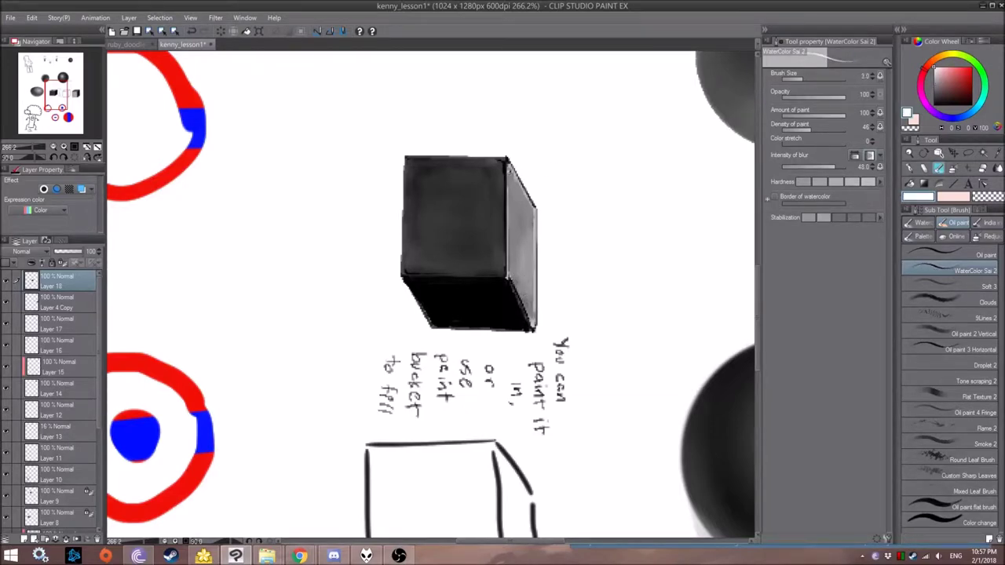
{"action": "left_click_drag", "start_coordinate": [506, 187], "coordinate": [508, 237]}
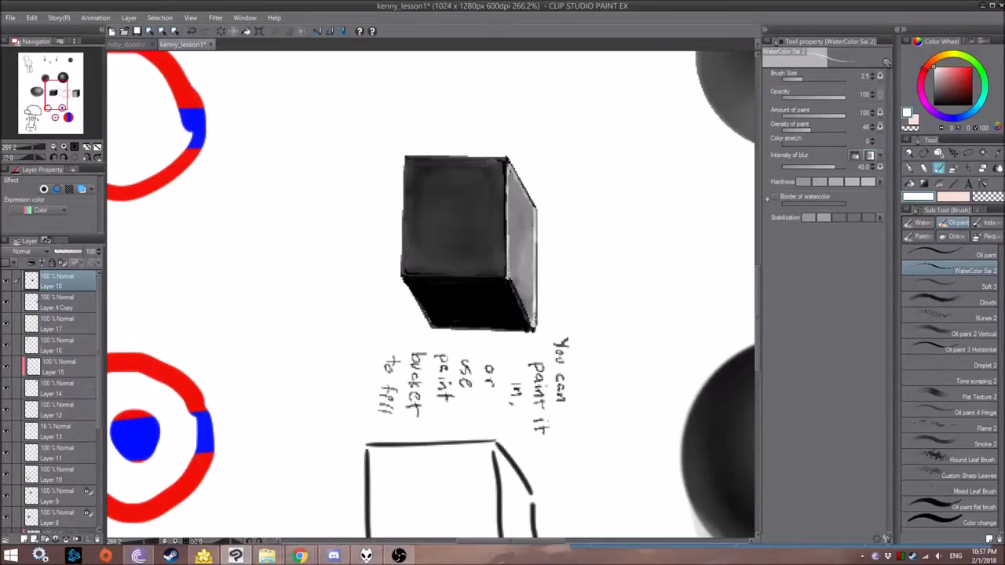
Add thin white highlights along the other edges of the top face, and rotate the canvas back to nearly upright
{"action": "key", "text": "asciicircum"}
{"action": "key", "text": "asciicircum"}
{"action": "key", "text": "asciicircum"}
{"action": "key", "text": "asciicircum"}
{"action": "key", "text": "asciicircum"}
{"action": "key", "text": "asciicircum"}
{"action": "left_click_drag", "start_coordinate": [486, 267], "coordinate": [483, 199]}
{"action": "left_click_drag", "start_coordinate": [504, 246], "coordinate": [502, 291]}
{"action": "key", "text": "minus"}
{"action": "key", "text": "minus"}
{"action": "key", "text": "minus"}
{"action": "key", "text": "minus"}
{"action": "key", "text": "minus"}
{"action": "key", "text": "minus"}
{"action": "key", "text": "minus"}
{"action": "key", "text": "minus"}
{"action": "key", "text": "minus"}
{"action": "key", "text": "minus"}
{"action": "key", "text": "minus"}
{"action": "key", "text": "minus"}
{"action": "key", "text": "minus"}
{"action": "key", "text": "minus"}
{"action": "key", "text": "minus"}
{"action": "key", "text": "minus"}
{"action": "key", "text": "minus"}
{"action": "key", "text": "minus"}
{"action": "key", "text": "minus"}
{"action": "key", "text": "minus"}
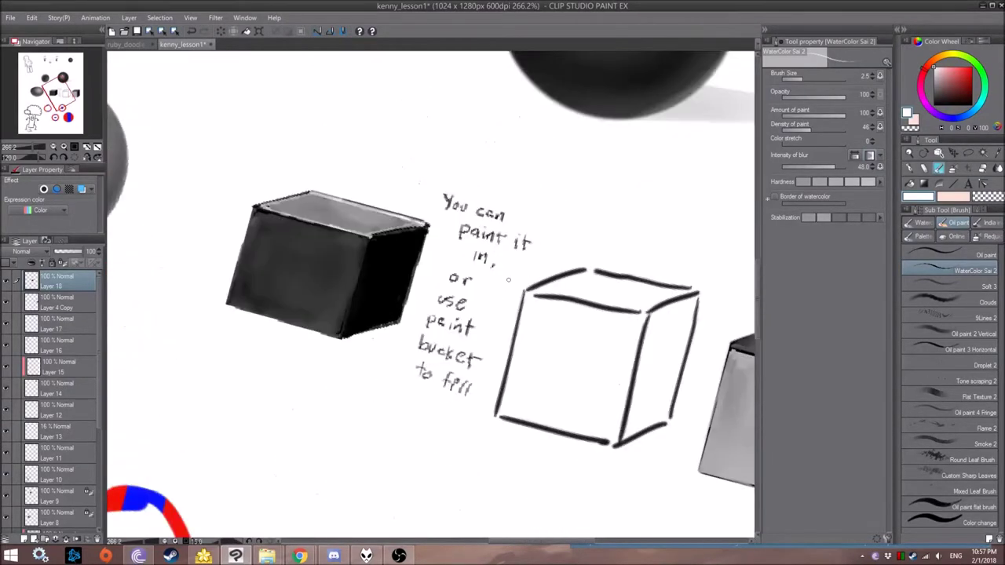
Straighten the canvas and check the cube's shape in mirrored view before restoring the normal orientation
{"action": "key", "text": "minus"}
{"action": "key", "text": "minus"}
{"action": "key", "text": "minus"}
{"action": "key", "text": "h"}
{"action": "mouse_move", "coordinate": [522, 237]}
{"action": "left_mouse_down"}
{"action": "mouse_move", "coordinate": [448, 233]}
{"action": "mouse_move", "coordinate": [437, 228]}
{"action": "mouse_move", "coordinate": [452, 220]}
{"action": "mouse_move", "coordinate": [435, 220]}
{"action": "mouse_move", "coordinate": [484, 225]}
{"action": "left_mouse_up"}
{"action": "key", "text": "bracketright"}
{"action": "key", "text": "bracketright"}
{"action": "key", "text": "bracketright"}
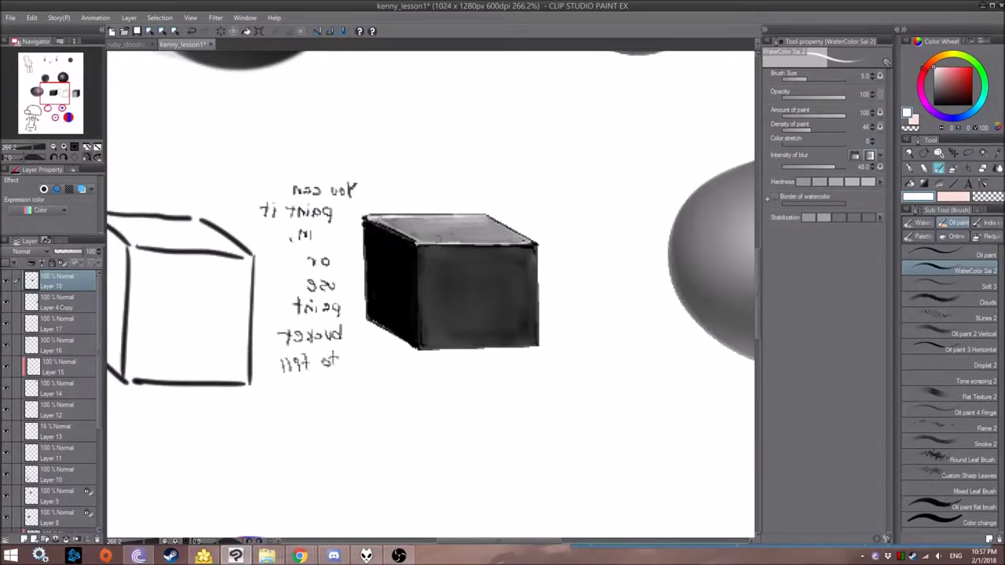
{"action": "key", "text": "h"}
{"action": "left_click_drag", "start_coordinate": [435, 221], "coordinate": [450, 177]}
Clean up the outer vertical edge of the dark side face with thin white strokes at brush size 2
{"action": "key", "text": "bracketleft"}
{"action": "key", "text": "bracketleft"}
{"action": "key", "text": "bracketleft"}
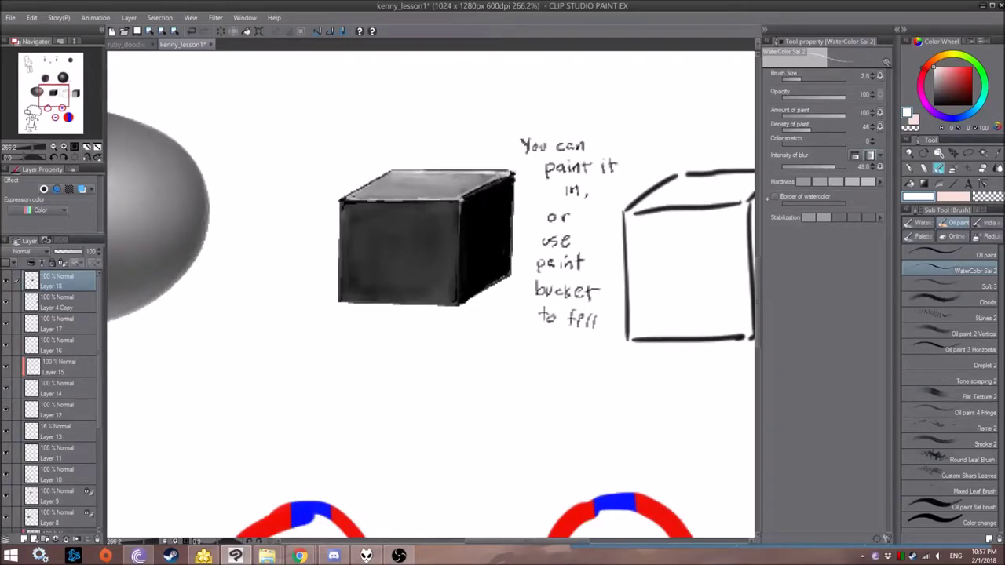
{"action": "left_click_drag", "start_coordinate": [513, 209], "coordinate": [514, 174]}
{"action": "left_click_drag", "start_coordinate": [512, 217], "coordinate": [510, 275]}
Rotate the canvas and refine the slanted outer edge of the top face with white at brush size 3 to 4
{"action": "key", "text": "asciicircum"}
{"action": "key", "text": "asciicircum"}
{"action": "key", "text": "asciicircum"}
{"action": "key", "text": "asciicircum"}
{"action": "key", "text": "asciicircum"}
{"action": "key", "text": "asciicircum"}
{"action": "left_click_drag", "start_coordinate": [555, 253], "coordinate": [538, 221]}
{"action": "key", "text": "asciicircum"}
{"action": "key", "text": "asciicircum"}
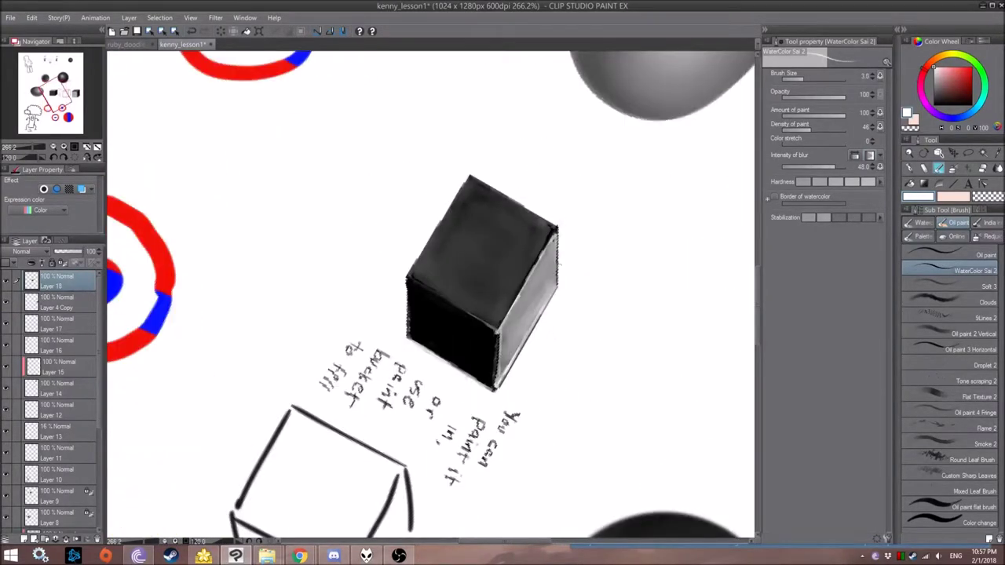
{"action": "left_click_drag", "start_coordinate": [558, 226], "coordinate": [558, 284]}
{"action": "key", "text": "asciicircum"}
{"action": "key", "text": "asciicircum"}
{"action": "key", "text": "asciicircum"}
{"action": "key", "text": "asciicircum"}
{"action": "left_click_drag", "start_coordinate": [560, 329], "coordinate": [532, 286]}
{"action": "key", "text": "bracketright"}
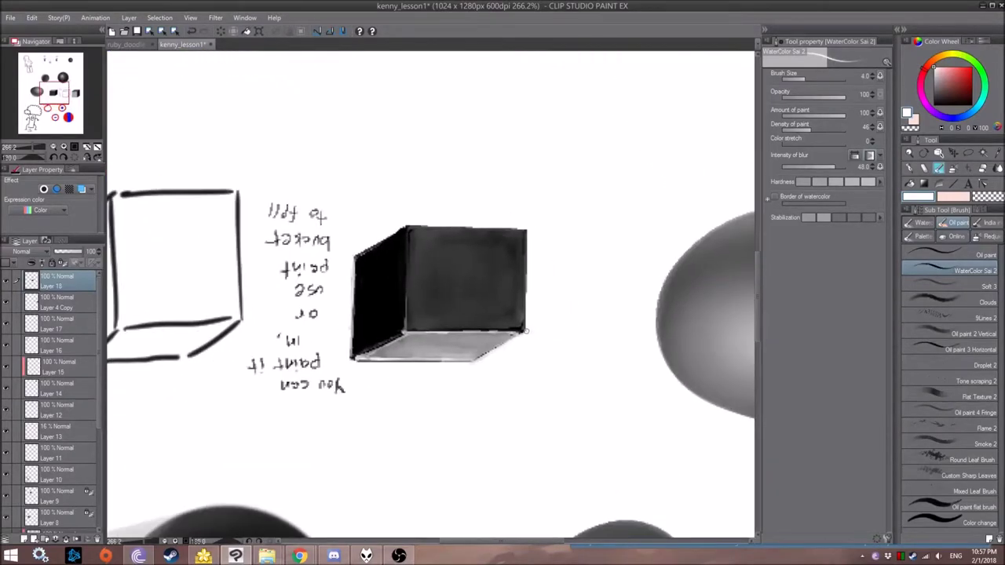
Rotate the canvas back and inspect the cube in both mirrored and normal orientation
{"action": "key", "text": "minus"}
{"action": "key", "text": "minus"}
{"action": "key", "text": "minus"}
{"action": "key", "text": "minus"}
{"action": "key", "text": "minus"}
{"action": "key", "text": "minus"}
{"action": "key", "text": "minus"}
{"action": "key", "text": "minus"}
{"action": "key", "text": "minus"}
{"action": "key", "text": "minus"}
{"action": "key", "text": "minus"}
{"action": "key", "text": "minus"}
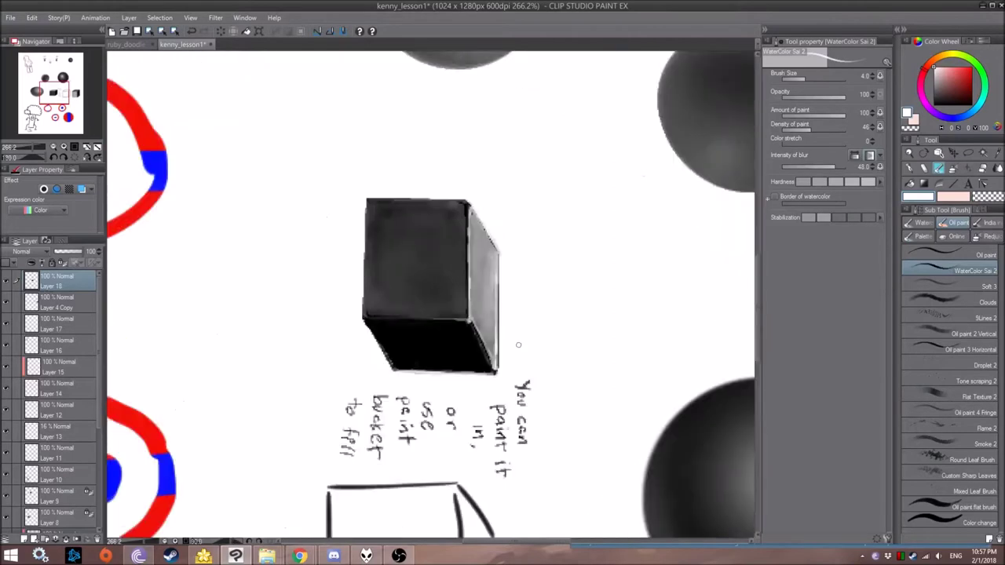
{"action": "key", "text": "h"}
{"action": "left_click_drag", "start_coordinate": [371, 277], "coordinate": [378, 268]}
{"action": "key", "text": "bracketleft"}
{"action": "key", "text": "h"}
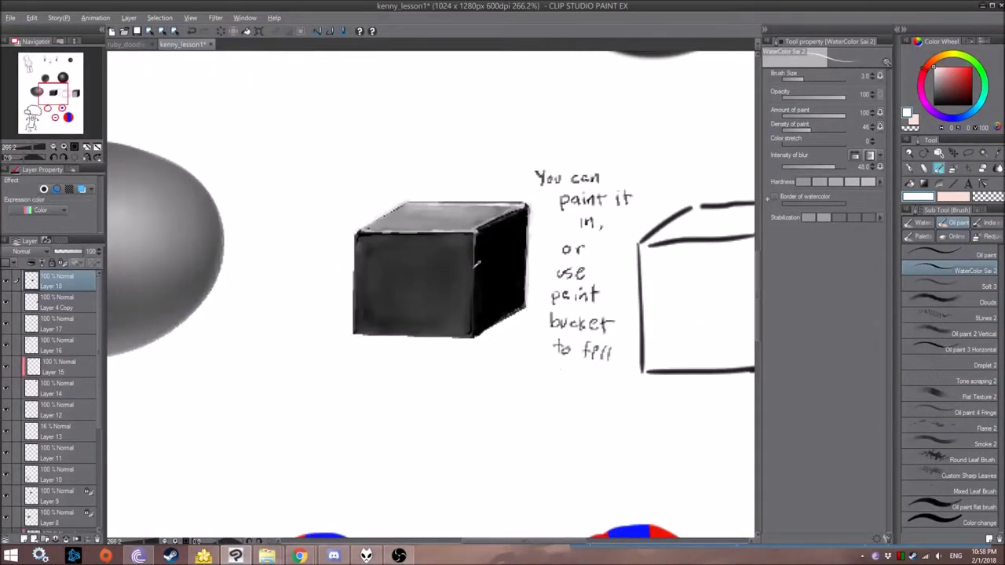
Sample the cube's dark tones, pick a very dark grey and paint soft shading over the side face at brush size 5 to 6
{"action": "left_click", "coordinate": [467, 303], "text": "alt"}
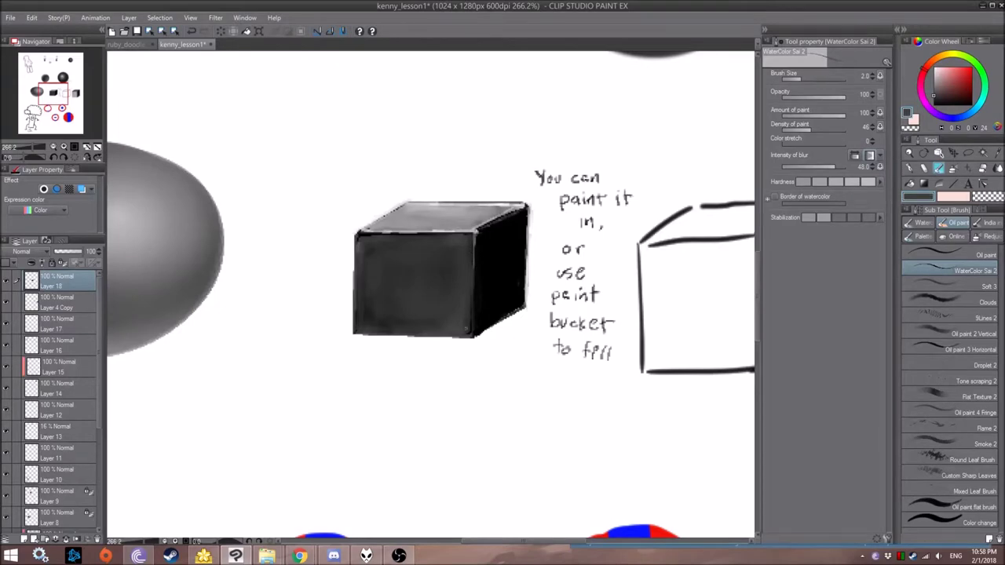
{"action": "left_click", "coordinate": [475, 266], "text": "alt"}
{"action": "left_click_drag", "start_coordinate": [934, 90], "coordinate": [932, 100]}
{"action": "key", "text": "bracketright"}
{"action": "key", "text": "bracketright"}
{"action": "key", "text": "bracketright"}
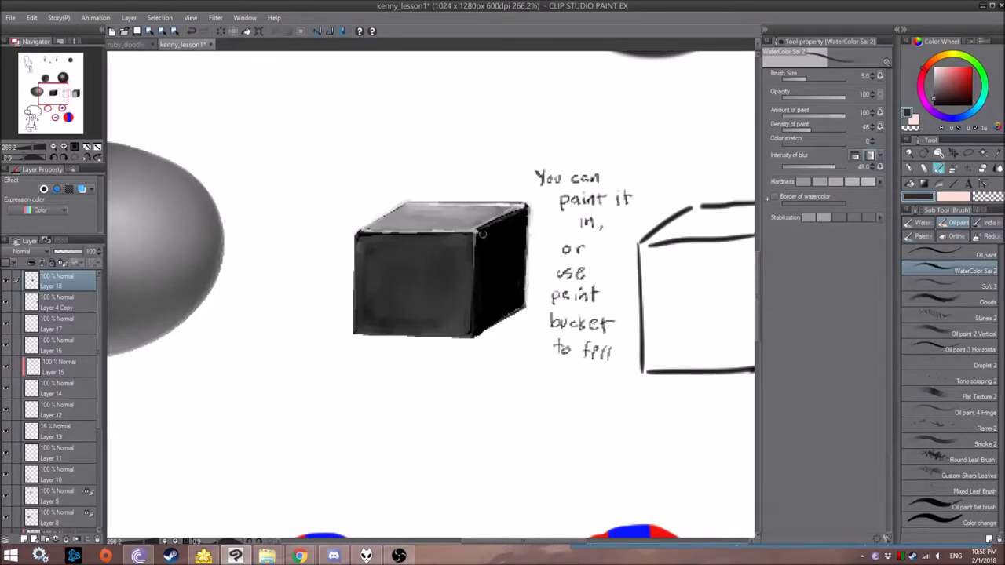
{"action": "mouse_move", "coordinate": [485, 244]}
{"action": "left_mouse_down"}
{"action": "mouse_move", "coordinate": [485, 308]}
{"action": "mouse_move", "coordinate": [511, 284]}
{"action": "left_mouse_up"}
{"action": "left_click_drag", "start_coordinate": [514, 240], "coordinate": [510, 312]}
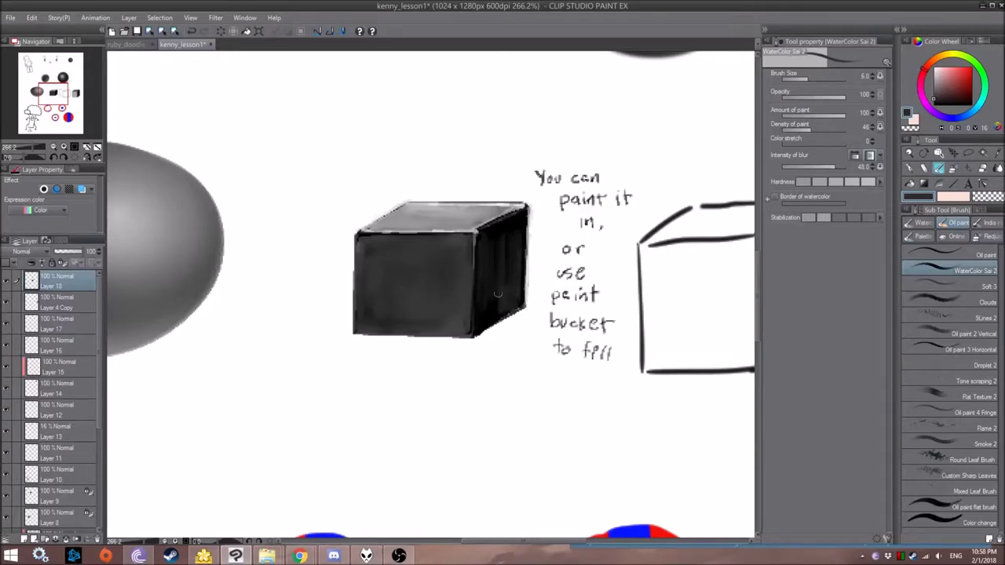
{"action": "left_click_drag", "start_coordinate": [501, 284], "coordinate": [508, 238]}
Sample black from the side face and darken the borders of the side and front faces at brush size 4 to 5
{"action": "left_click", "coordinate": [506, 228], "text": "alt"}
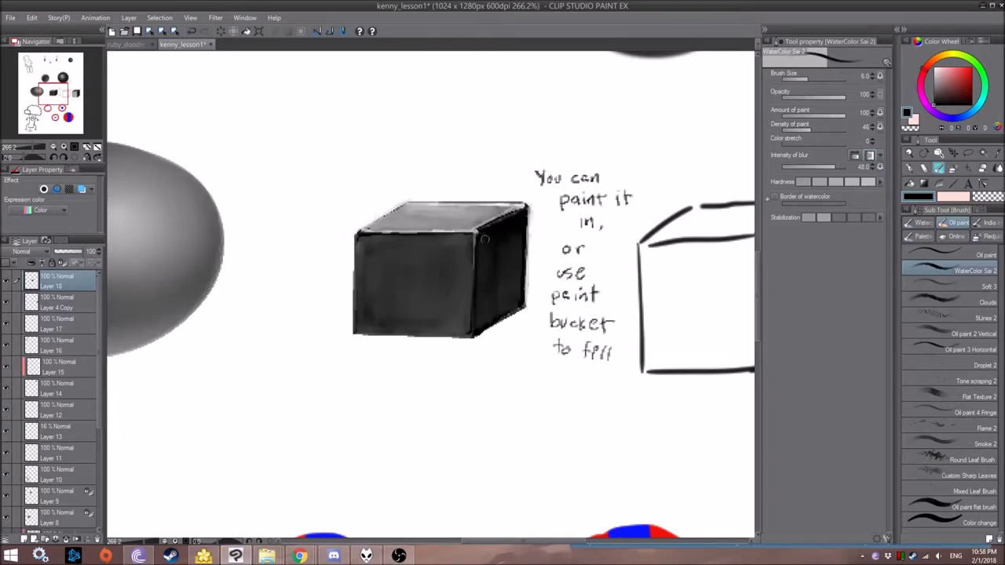
{"action": "key", "text": "bracketleft"}
{"action": "key", "text": "bracketleft"}
{"action": "key", "text": "asciicircum"}
{"action": "key", "text": "asciicircum"}
{"action": "key", "text": "asciicircum"}
{"action": "key", "text": "asciicircum"}
{"action": "key", "text": "asciicircum"}
{"action": "key", "text": "asciicircum"}
{"action": "left_click_drag", "start_coordinate": [487, 254], "coordinate": [484, 215]}
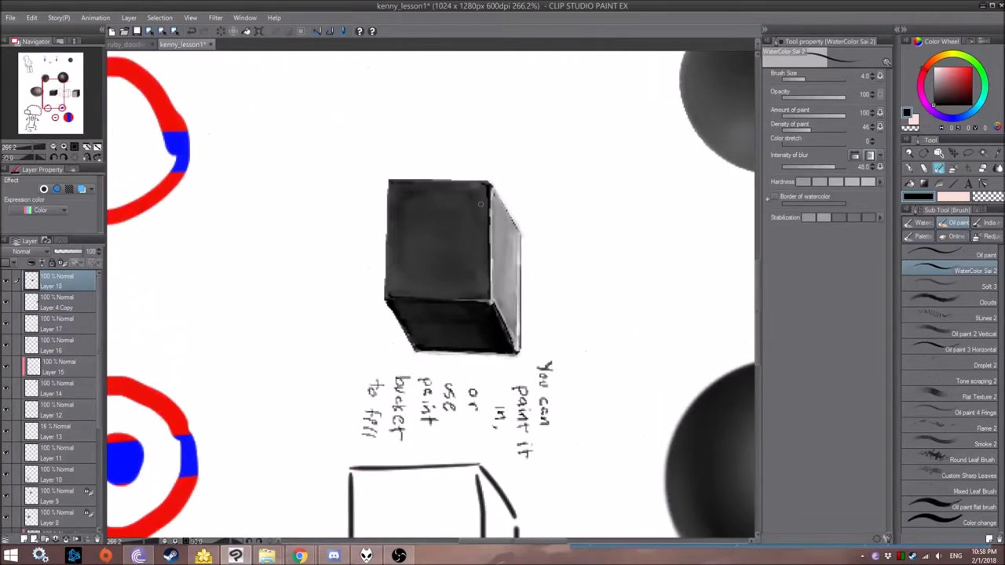
{"action": "key", "text": "bracketright"}
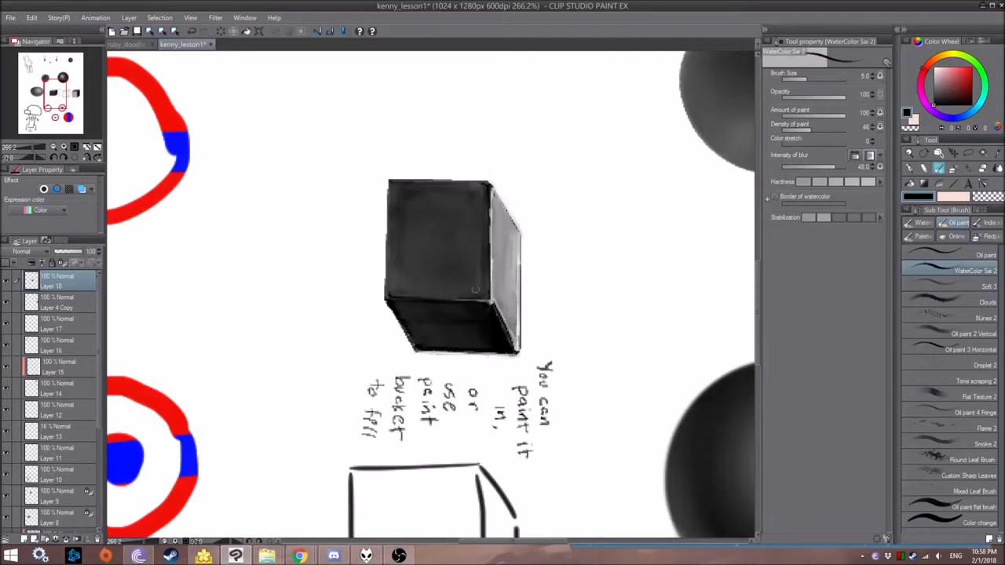
Turn the canvas upright and trim the side face's outer vertical edge with white at brush size 1.5
{"action": "key", "text": "minus"}
{"action": "key", "text": "minus"}
{"action": "key", "text": "minus"}
{"action": "key", "text": "minus"}
{"action": "key", "text": "minus"}
{"action": "key", "text": "minus"}
{"action": "left_click_drag", "start_coordinate": [445, 220], "coordinate": [451, 224]}
{"action": "key", "text": "x"}
{"action": "key", "text": "bracketleft"}
{"action": "key", "text": "bracketleft"}
{"action": "key", "text": "bracketleft"}
{"action": "key", "text": "bracketleft"}
{"action": "key", "text": "bracketleft"}
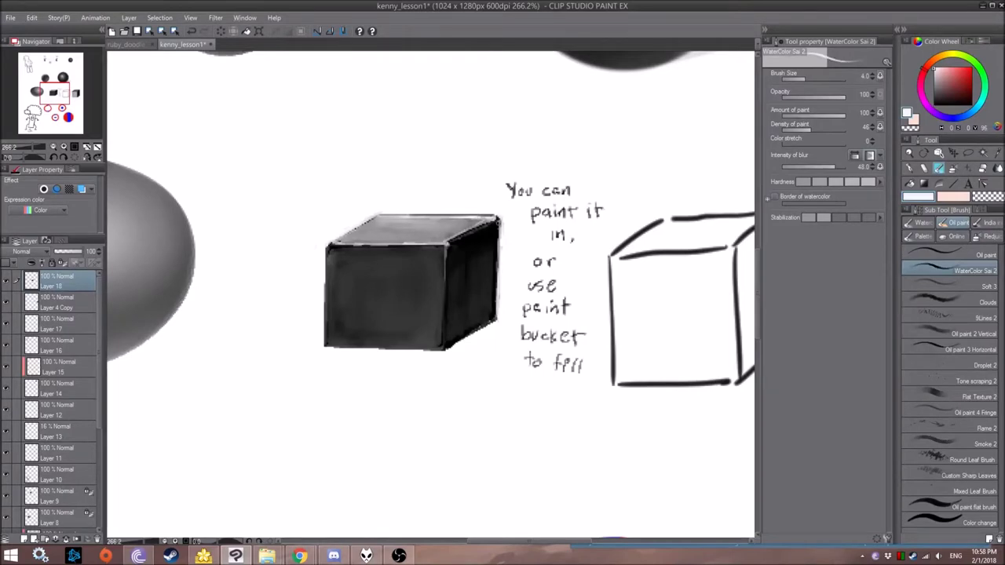
{"action": "key", "text": "alt"}
{"action": "key", "text": "alt"}
{"action": "left_click_drag", "start_coordinate": [500, 219], "coordinate": [497, 324]}
Trim the front face's outer vertical edge with white in mirrored view, and restore the normal orientation
{"action": "key", "text": "h"}
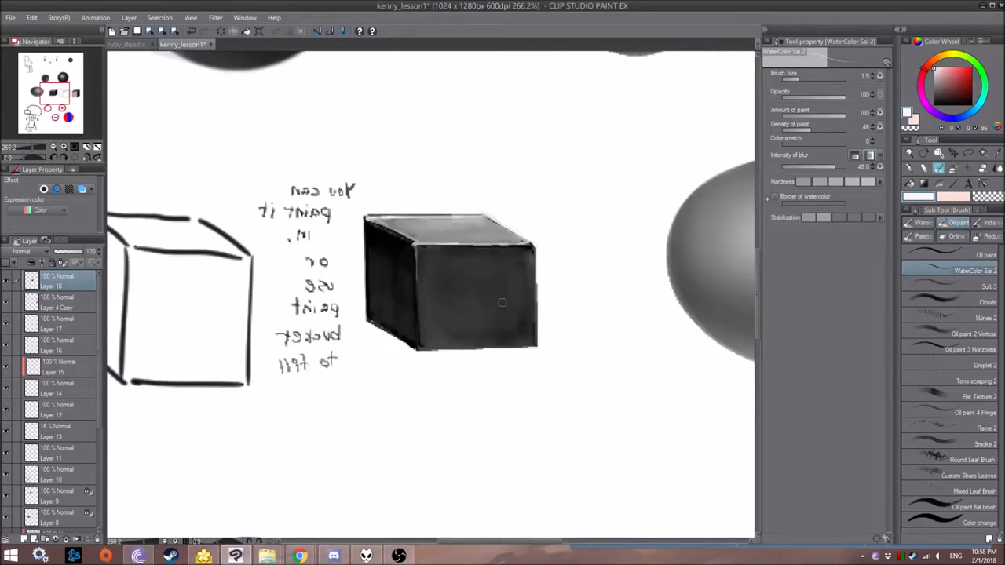
{"action": "left_click_drag", "start_coordinate": [534, 235], "coordinate": [534, 348]}
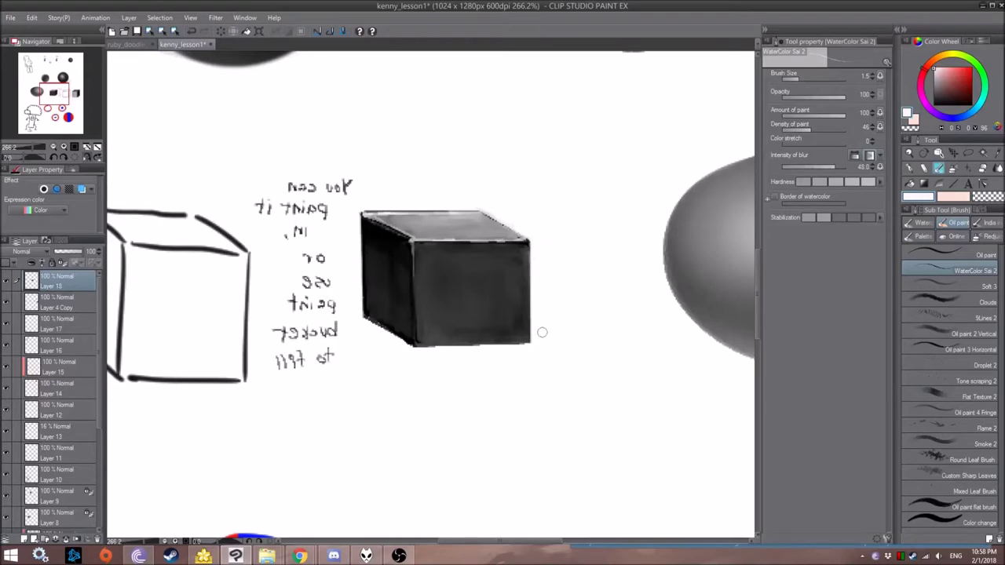
{"action": "key", "text": "h"}
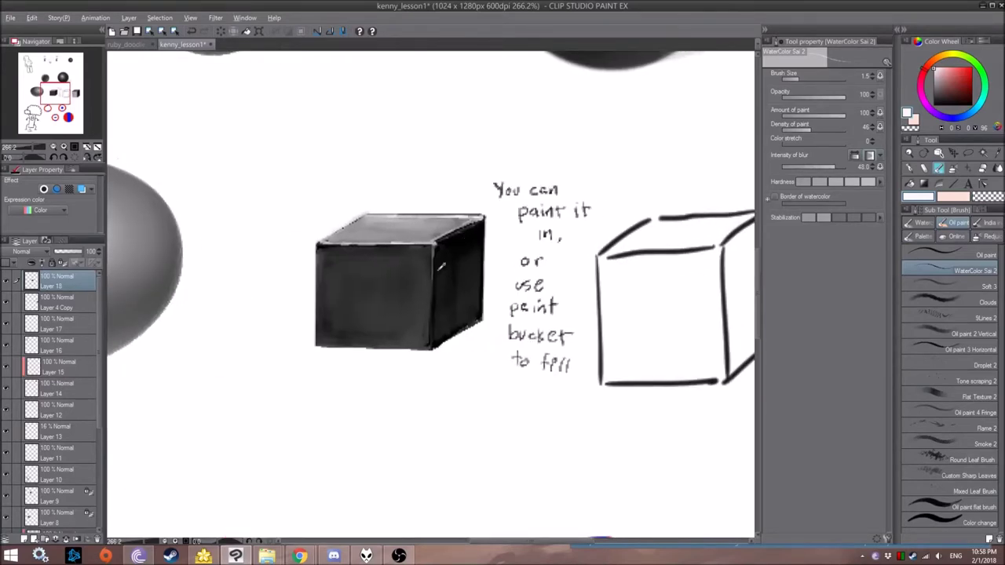
Sample off-white from the top edge highlight and draw a thin highlight along the inside of the front face's bottom edge
{"action": "left_click", "coordinate": [433, 239], "text": "alt"}
{"action": "left_click", "coordinate": [401, 242], "text": "alt"}
{"action": "key", "text": "minus"}
{"action": "key", "text": "minus"}
{"action": "key", "text": "minus"}
{"action": "key", "text": "minus"}
{"action": "key", "text": "minus"}
{"action": "key", "text": "minus"}
{"action": "key", "text": "minus"}
{"action": "key", "text": "minus"}
{"action": "key", "text": "minus"}
{"action": "key", "text": "minus"}
{"action": "key", "text": "minus"}
{"action": "key", "text": "minus"}
{"action": "key", "text": "minus"}
{"action": "key", "text": "minus"}
{"action": "key", "text": "minus"}
{"action": "key", "text": "minus"}
{"action": "key", "text": "minus"}
{"action": "key", "text": "minus"}
{"action": "left_click_drag", "start_coordinate": [420, 330], "coordinate": [433, 221]}
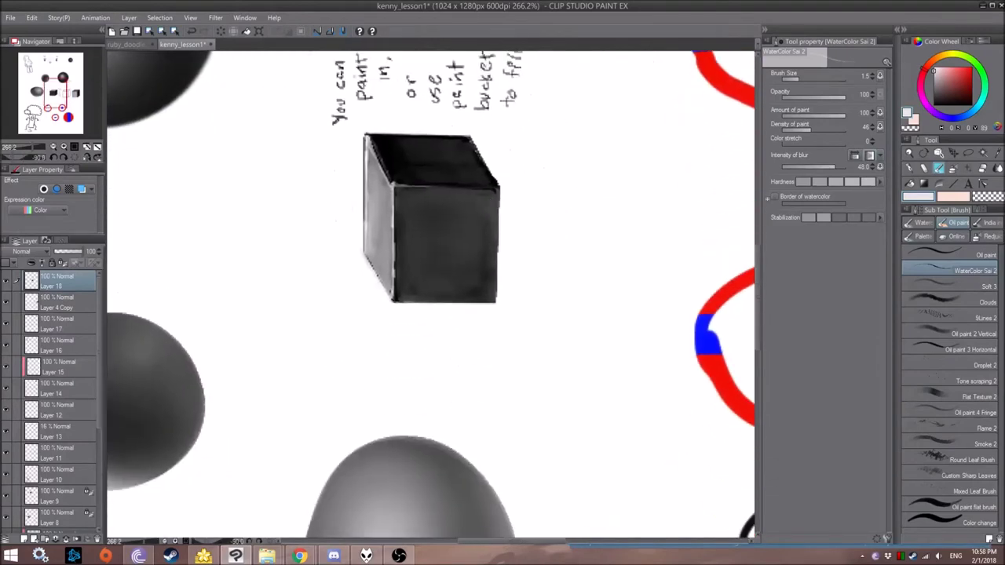
{"action": "left_click_drag", "start_coordinate": [493, 203], "coordinate": [493, 296]}
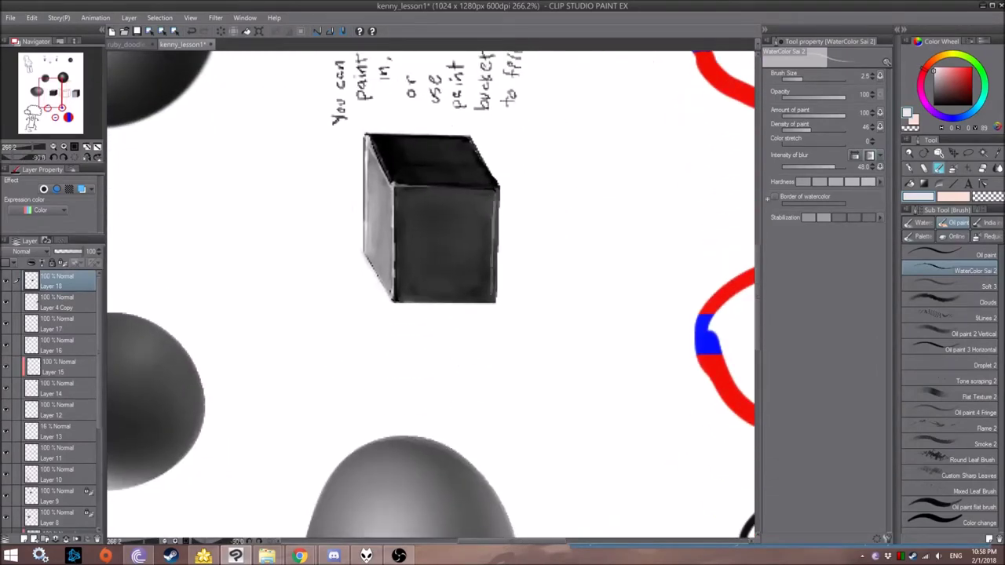
Return the canvas upright, sample dark grey near the front face's lower outer corner and touch up its shading at brush size 3
{"action": "key", "text": "asciicircum"}
{"action": "key", "text": "asciicircum"}
{"action": "key", "text": "asciicircum"}
{"action": "key", "text": "asciicircum"}
{"action": "key", "text": "asciicircum"}
{"action": "key", "text": "asciicircum"}
{"action": "key", "text": "asciicircum"}
{"action": "key", "text": "asciicircum"}
{"action": "key", "text": "asciicircum"}
{"action": "key", "text": "asciicircum"}
{"action": "key", "text": "asciicircum"}
{"action": "key", "text": "asciicircum"}
{"action": "key", "text": "asciicircum"}
{"action": "key", "text": "asciicircum"}
{"action": "key", "text": "asciicircum"}
{"action": "key", "text": "asciicircum"}
{"action": "key", "text": "asciicircum"}
{"action": "key", "text": "asciicircum"}
{"action": "left_click_drag", "start_coordinate": [507, 295], "coordinate": [446, 282]}
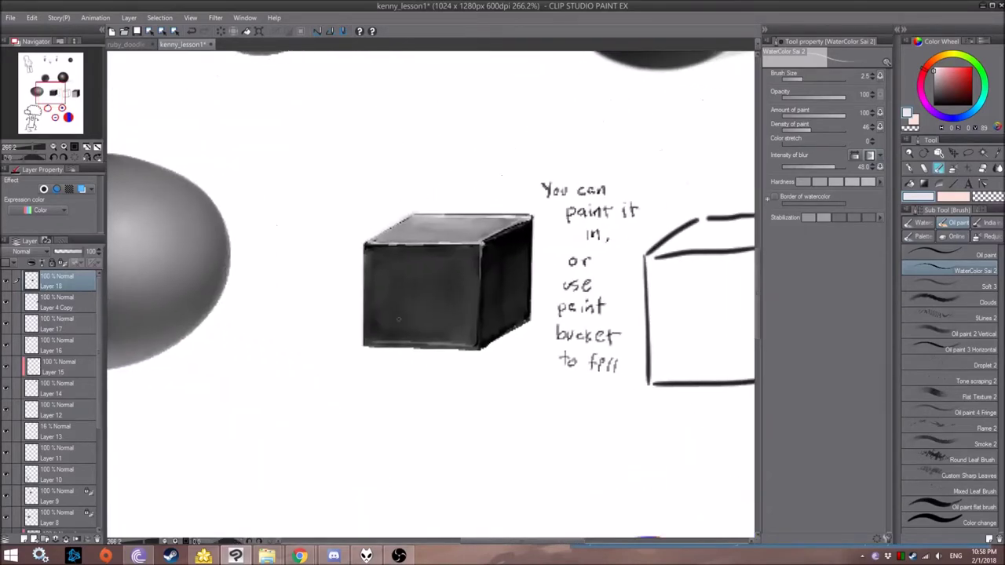
{"action": "left_click", "coordinate": [373, 337], "text": "alt"}
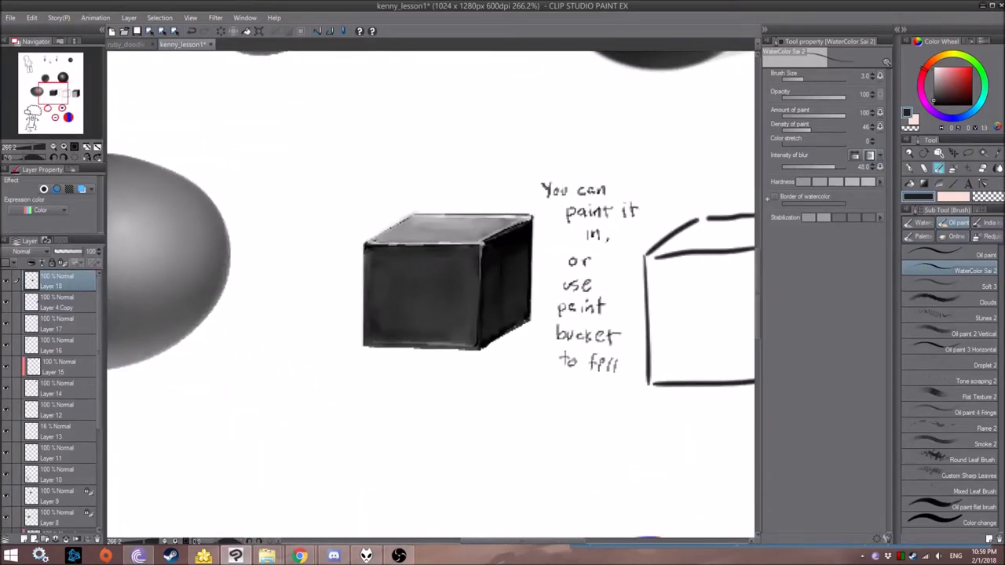
Sample black from the side face and darken it beside the edge shared with the front face at brush size 4
{"action": "left_click", "coordinate": [488, 249], "text": "alt"}
{"action": "left_click", "coordinate": [500, 250], "text": "alt"}
{"action": "key", "text": "bracketright"}
{"action": "key", "text": "bracketright"}
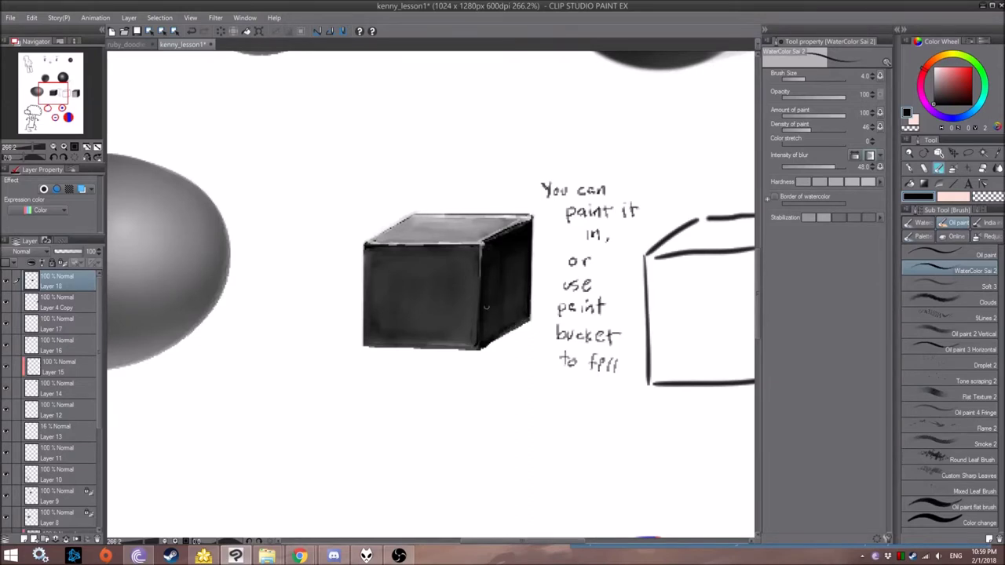
Inspect the cube in mirrored view, restore the normal orientation and reduce the brush size to 3
{"action": "key", "text": "h"}
{"action": "left_click_drag", "start_coordinate": [470, 250], "coordinate": [485, 229]}
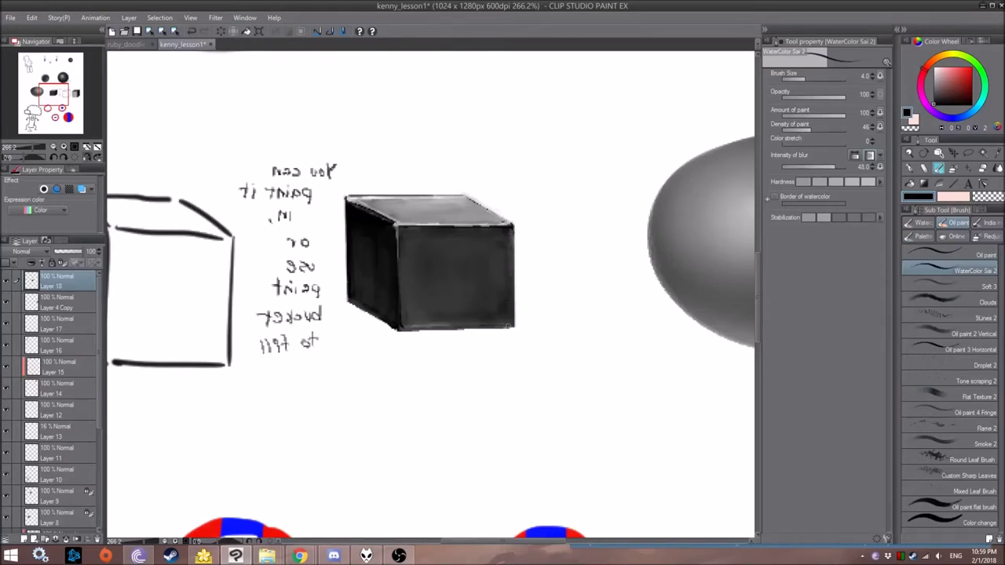
{"action": "key", "text": "h"}
{"action": "left_click_drag", "start_coordinate": [463, 266], "coordinate": [450, 314]}
{"action": "key", "text": "["}
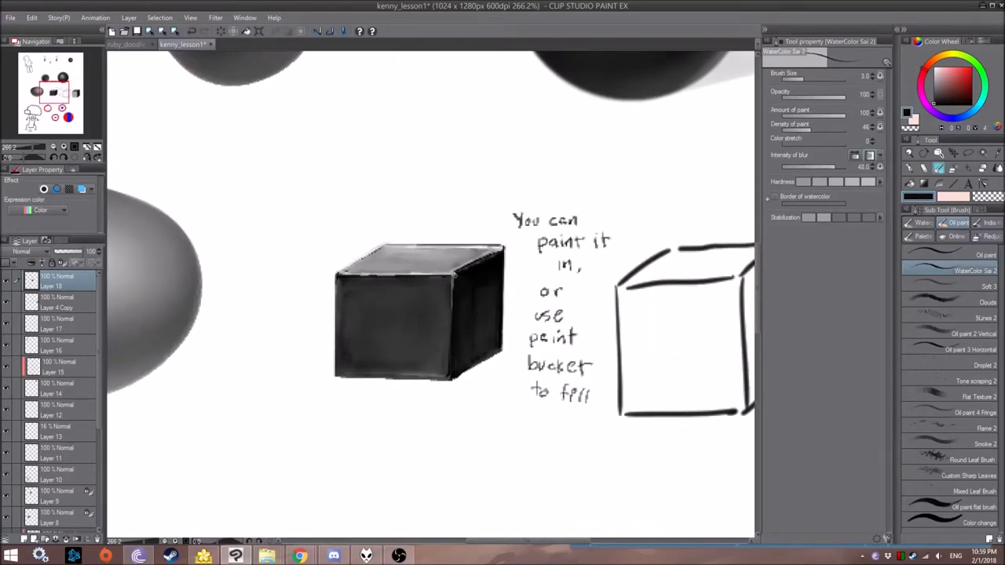
Sample the tones around the front face's upper corner beside the side face and inspect the whole cube
{"action": "left_click", "coordinate": [448, 280], "text": "alt"}
{"action": "left_click", "coordinate": [460, 274], "text": "alt"}
{"action": "scroll", "coordinate": [450, 292], "scroll_direction": "down", "scroll_amount": 5}
{"action": "left_click_drag", "start_coordinate": [515, 224], "coordinate": [404, 220]}
{"action": "scroll", "coordinate": [424, 223], "scroll_direction": "up", "scroll_amount": 2}
{"action": "scroll", "coordinate": [358, 222], "scroll_direction": "up", "scroll_amount": 1}
{"action": "scroll", "coordinate": [408, 233], "scroll_direction": "up", "scroll_amount": 1}
Sample mid grey from the cube's top face, enlarge the brush slightly and touch up the top face's shading with the canvas rotated
{"action": "left_click", "coordinate": [412, 255], "text": "alt"}
{"action": "key", "text": "bracketright"}
{"action": "key", "text": "bracketright"}
{"action": "left_click_drag", "start_coordinate": [404, 350], "coordinate": [401, 298]}
{"action": "key", "text": "asciicircum"}
{"action": "key", "text": "asciicircum"}
{"action": "key", "text": "asciicircum"}
{"action": "key", "text": "asciicircum"}
{"action": "key", "text": "asciicircum"}
{"action": "key", "text": "asciicircum"}
{"action": "left_click_drag", "start_coordinate": [443, 193], "coordinate": [441, 203]}
{"action": "key", "text": "bracketright"}
{"action": "mouse_move", "coordinate": [439, 280]}
{"action": "left_mouse_down"}
{"action": "mouse_move", "coordinate": [422, 206]}
{"action": "mouse_move", "coordinate": [400, 210]}
{"action": "mouse_move", "coordinate": [388, 270]}
{"action": "mouse_move", "coordinate": [381, 228]}
{"action": "mouse_move", "coordinate": [375, 266]}
{"action": "left_mouse_up"}
Increase the brush size to 17, blend the grey shading with a short stroke and return the canvas upright
{"action": "key", "text": "bracketright"}
{"action": "key", "text": "bracketright"}
{"action": "key", "text": "bracketright"}
{"action": "key", "text": "bracketright"}
{"action": "key", "text": "bracketright"}
{"action": "mouse_move", "coordinate": [398, 260]}
{"action": "left_mouse_down"}
{"action": "mouse_move", "coordinate": [375, 269]}
{"action": "mouse_move", "coordinate": [375, 211]}
{"action": "mouse_move", "coordinate": [419, 201]}
{"action": "mouse_move", "coordinate": [376, 198]}
{"action": "mouse_move", "coordinate": [394, 233]}
{"action": "mouse_move", "coordinate": [430, 230]}
{"action": "mouse_move", "coordinate": [411, 206]}
{"action": "mouse_move", "coordinate": [386, 259]}
{"action": "left_mouse_up"}
{"action": "key", "text": "minus"}
{"action": "key", "text": "minus"}
{"action": "key", "text": "minus"}
{"action": "key", "text": "minus"}
{"action": "key", "text": "minus"}
{"action": "key", "text": "minus"}
{"action": "key", "text": "minus"}
{"action": "key", "text": "minus"}
{"action": "key", "text": "minus"}
{"action": "key", "text": "minus"}
{"action": "key", "text": "minus"}
{"action": "key", "text": "minus"}
{"action": "key", "text": "minus"}
{"action": "key", "text": "minus"}
{"action": "key", "text": "minus"}
{"action": "key", "text": "minus"}
{"action": "key", "text": "minus"}
{"action": "key", "text": "minus"}
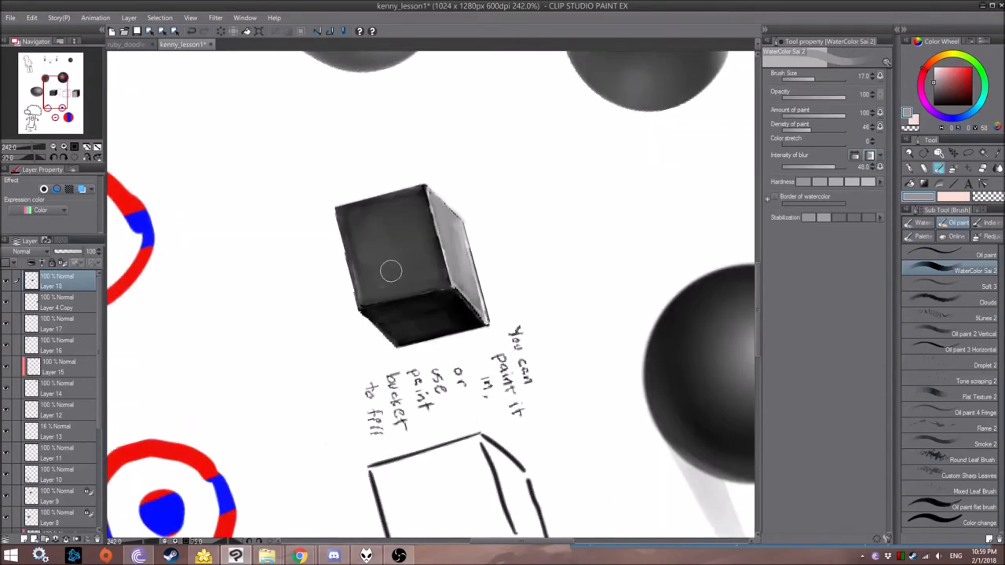
{"action": "left_click_drag", "start_coordinate": [458, 278], "coordinate": [433, 233]}
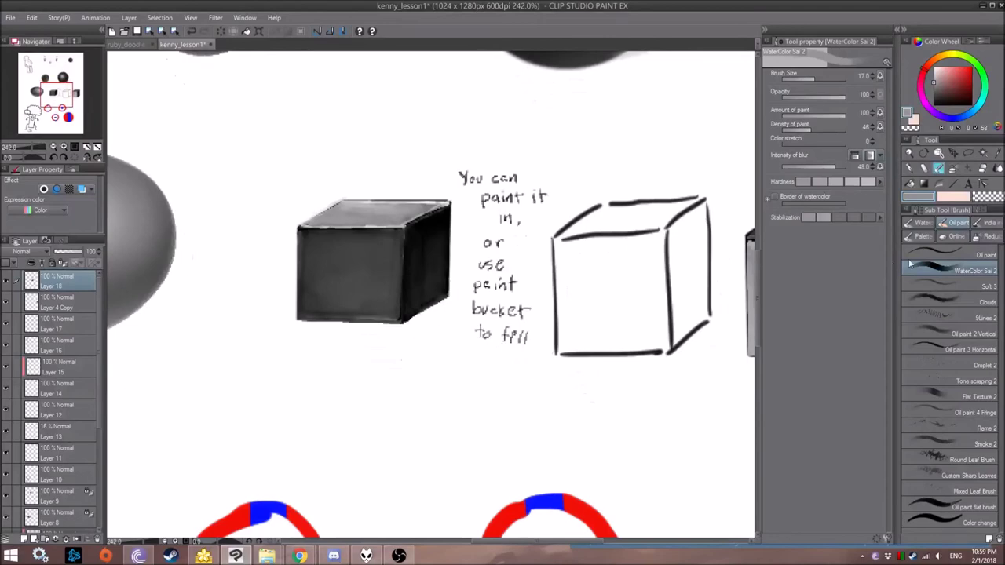
Switch to the Oil paint brush at size 3, try a short grey stroke above the cube and undo it
{"action": "left_click", "coordinate": [922, 252]}
{"action": "left_click_drag", "start_coordinate": [362, 234], "coordinate": [371, 248]}
{"action": "key", "text": "bracketleft"}
{"action": "key", "text": "bracketleft"}
{"action": "key", "text": "bracketleft"}
{"action": "left_click_drag", "start_coordinate": [359, 125], "coordinate": [357, 146]}
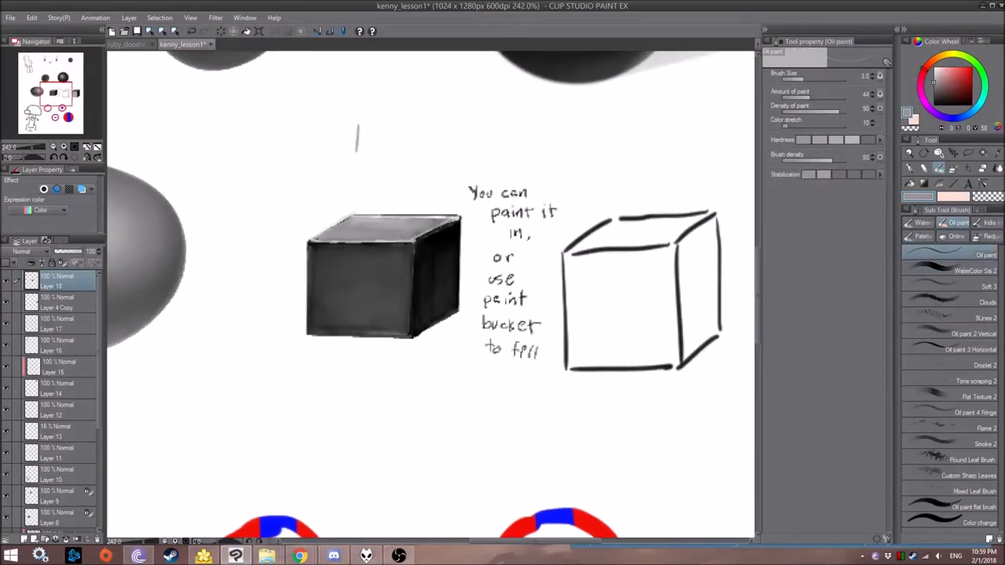
{"action": "key", "text": "ctrl+z"}
{"action": "left_click_drag", "start_coordinate": [378, 216], "coordinate": [359, 239]}
{"action": "mouse_move", "coordinate": [351, 190]}
{"action": "left_mouse_down"}
{"action": "mouse_move", "coordinate": [382, 182]}
{"action": "mouse_move", "coordinate": [340, 188]}
{"action": "left_mouse_up"}
{"action": "key", "text": "ctrl+z"}
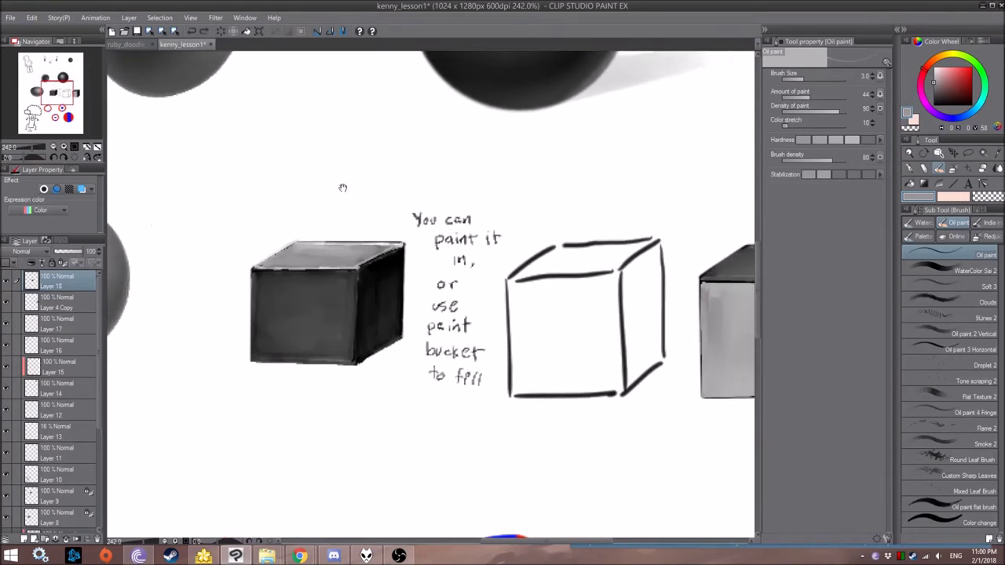
{"action": "left_click_drag", "start_coordinate": [243, 190], "coordinate": [507, 407]}
{"action": "left_click", "coordinate": [534, 395]}
{"action": "left_click", "coordinate": [418, 280]}
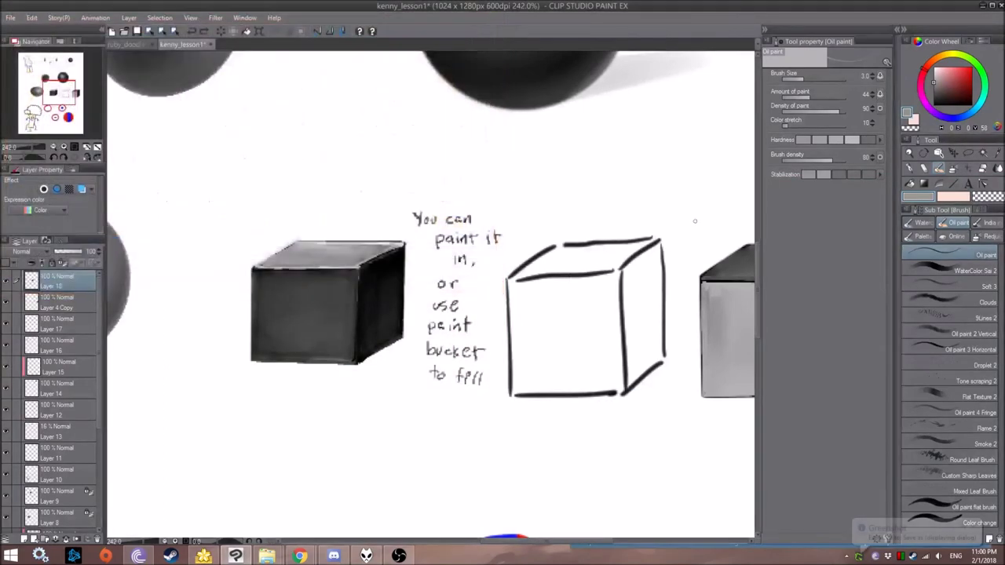